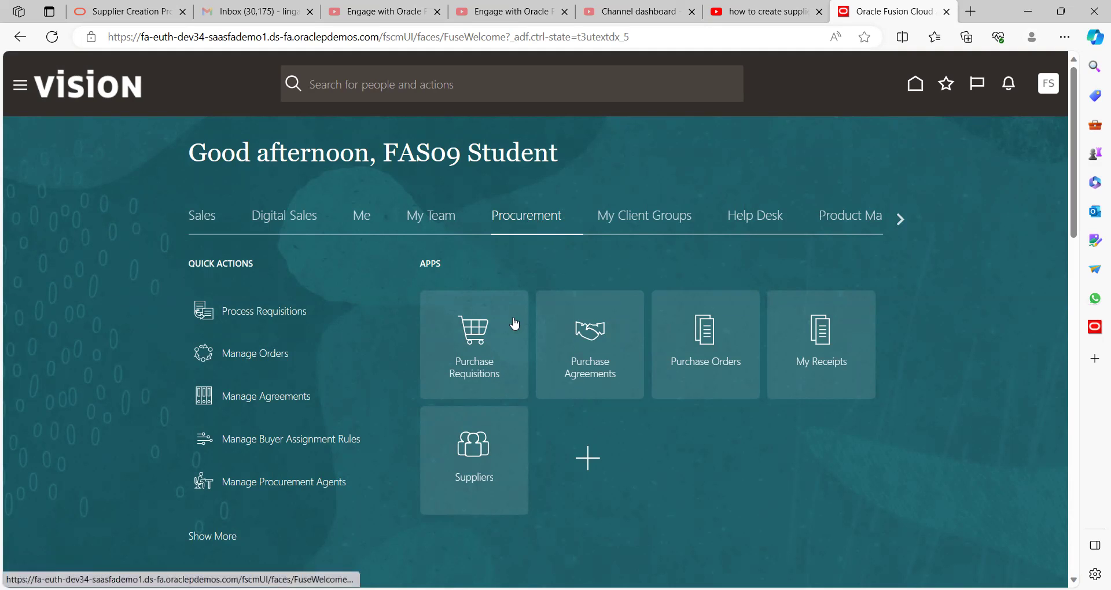
# Start a new supplier from the Suppliers work area and name it Vision Supplier.
pyautogui.click(487, 474)
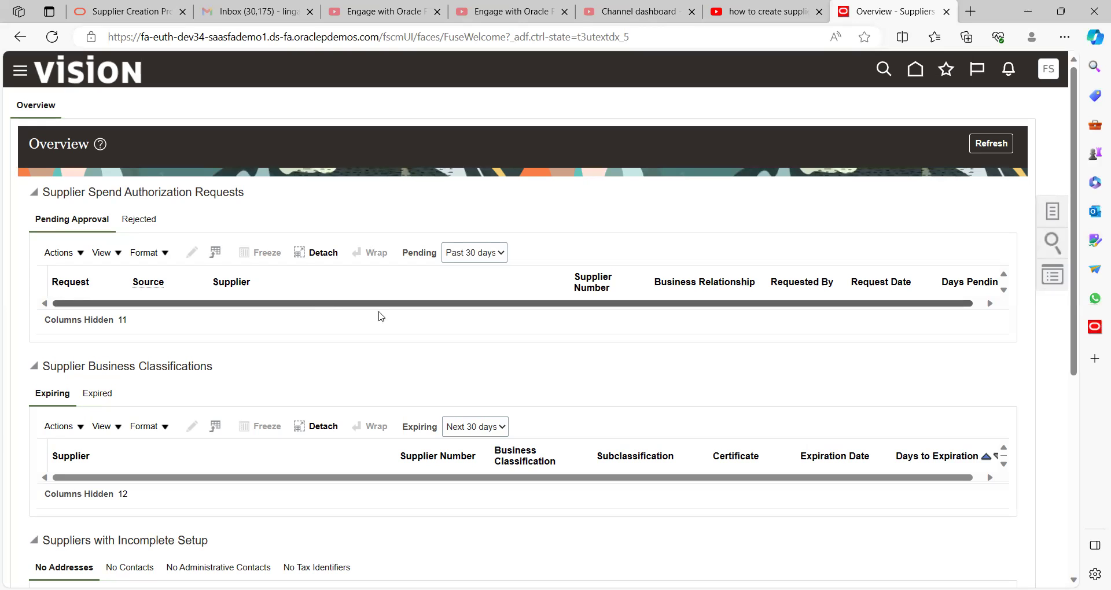
pyautogui.click(1056, 214)
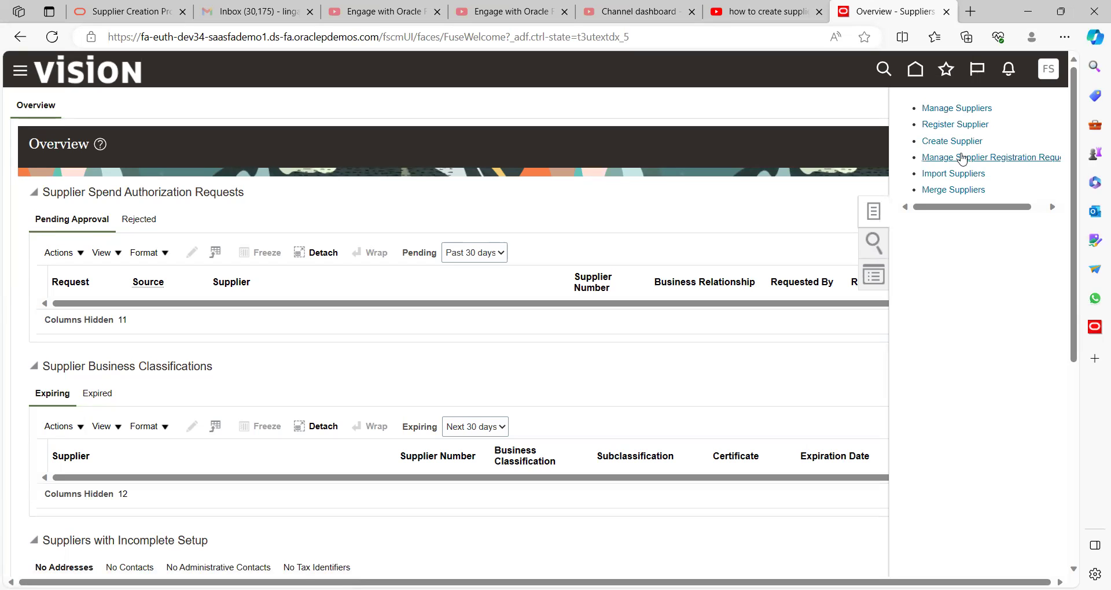
pyautogui.click(949, 145)
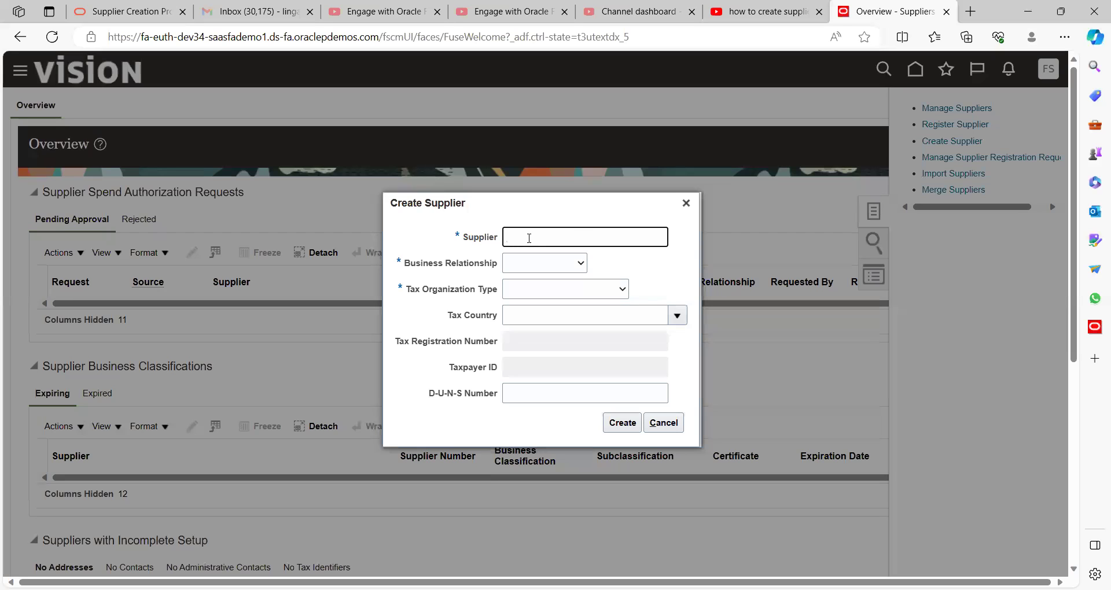
pyautogui.write('Vision Supplier')
pyautogui.press('Tab')
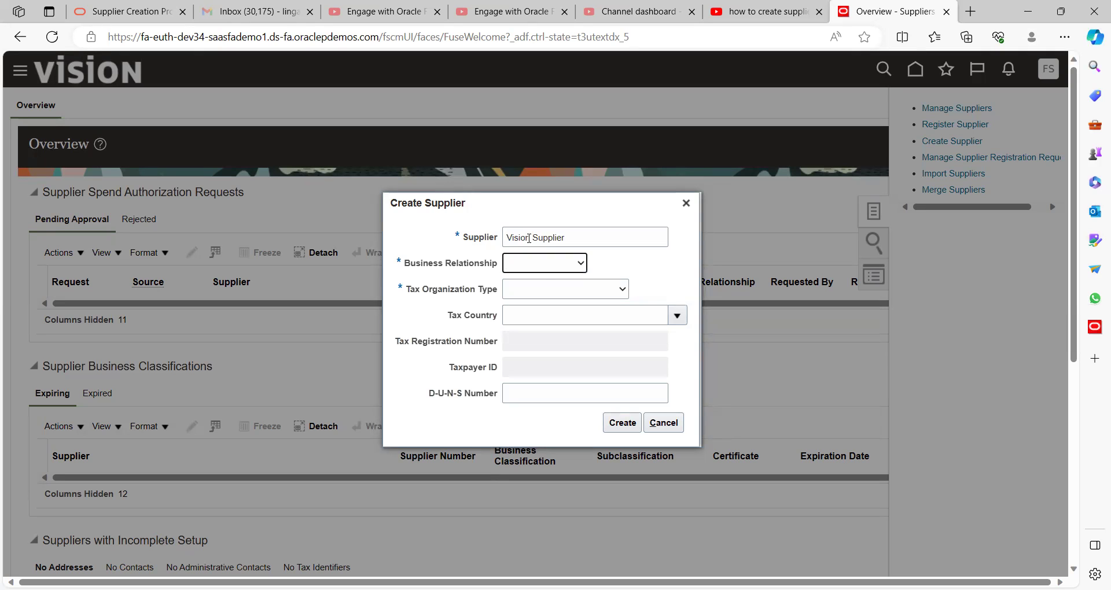
# Create the supplier with business relationship Spend Authorized, tax organization type Corporation and tax country United States.
pyautogui.click(535, 267)
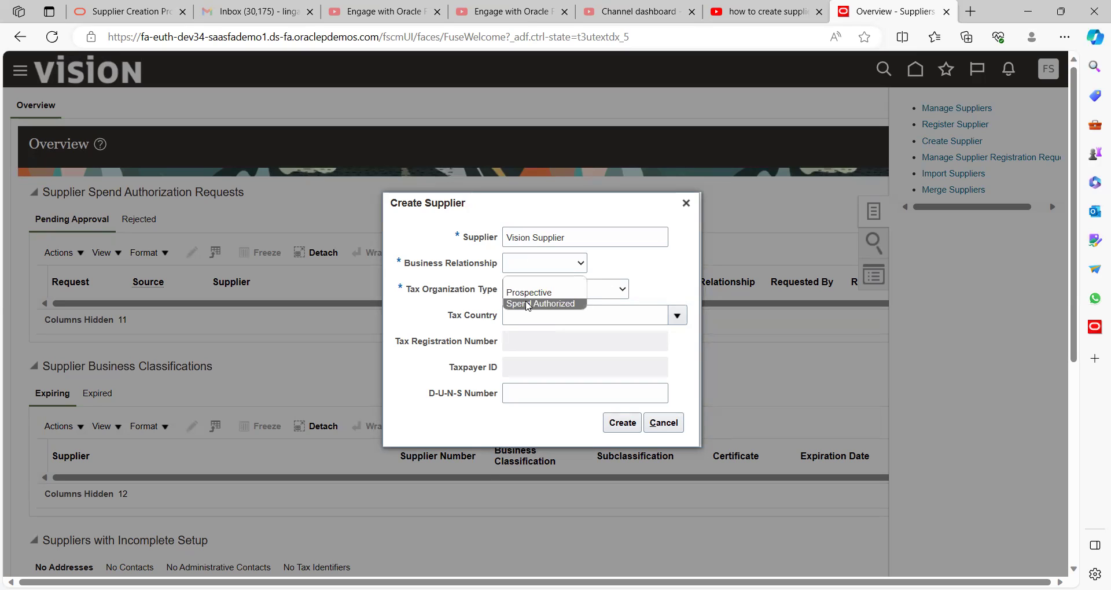
pyautogui.click(527, 304)
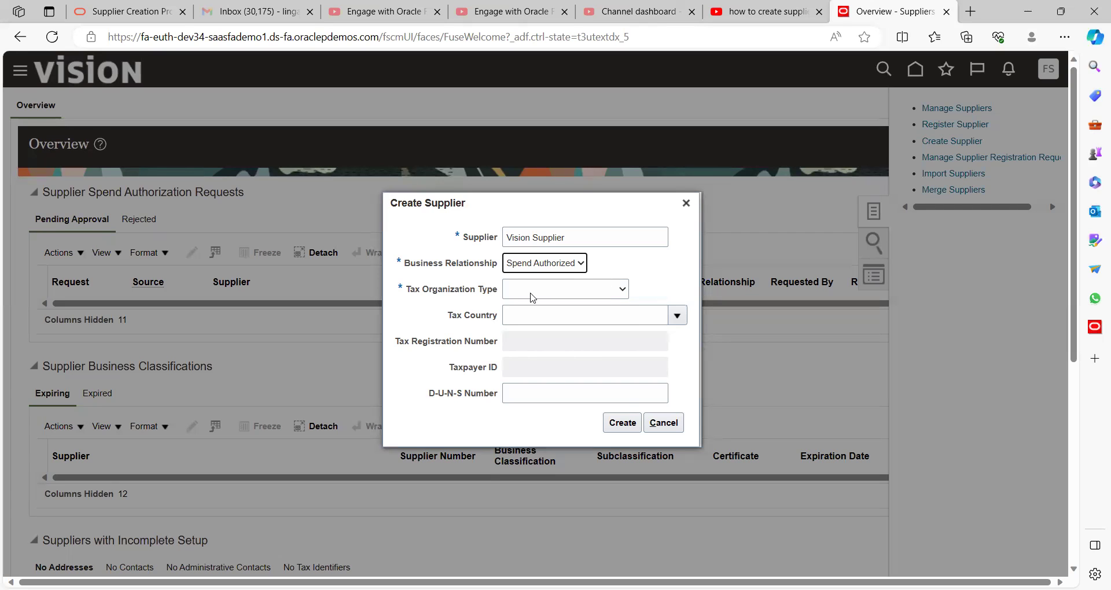
pyautogui.click(532, 295)
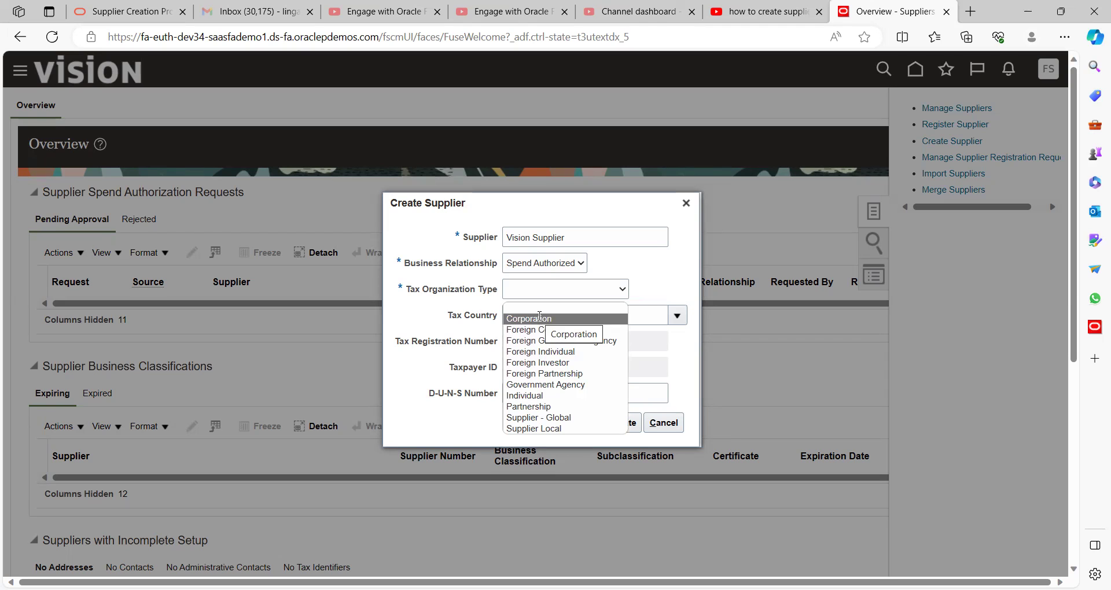
pyautogui.click(539, 319)
pyautogui.click(561, 324)
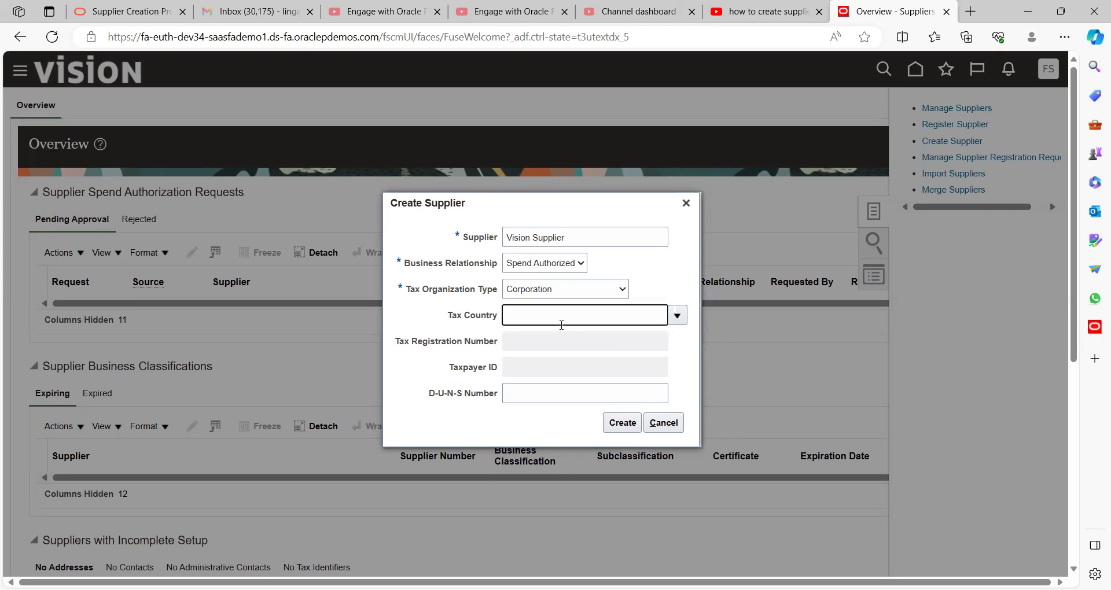
pyautogui.write('uni')
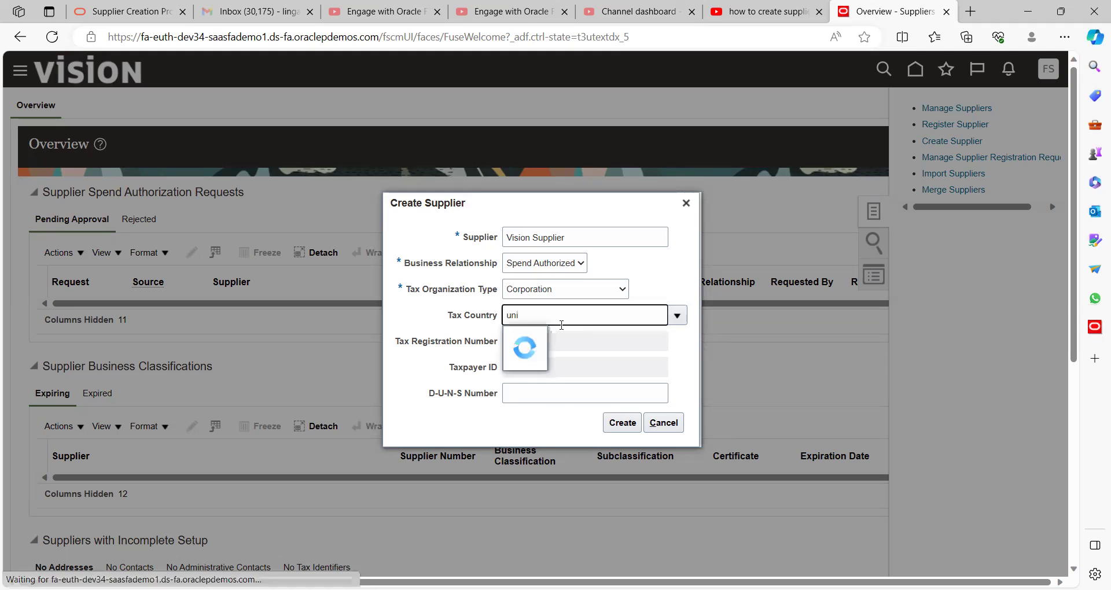
pyautogui.click(547, 384)
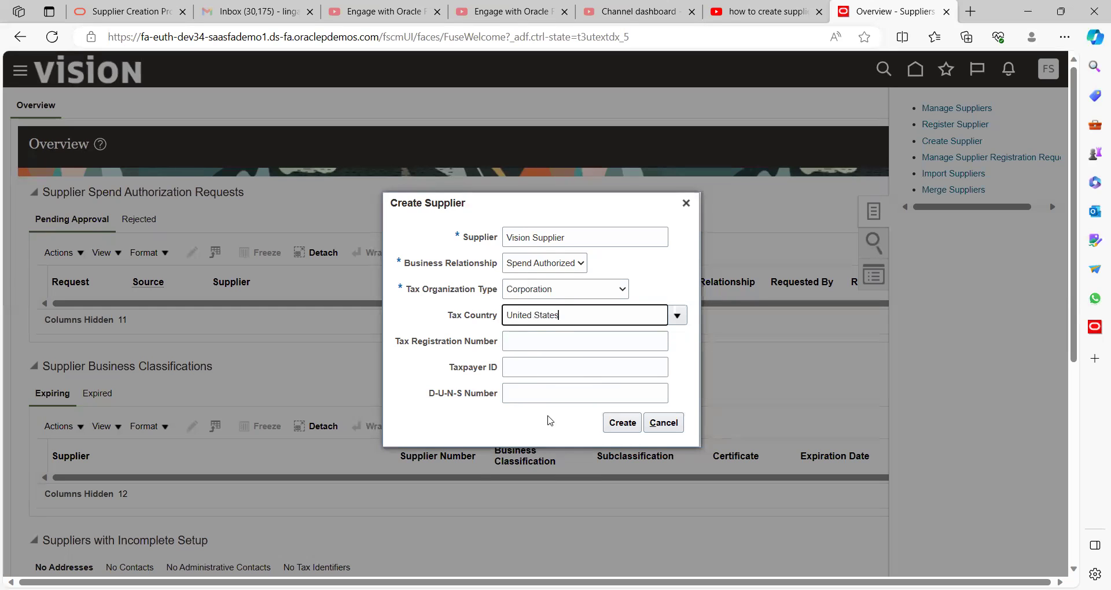
pyautogui.click(622, 428)
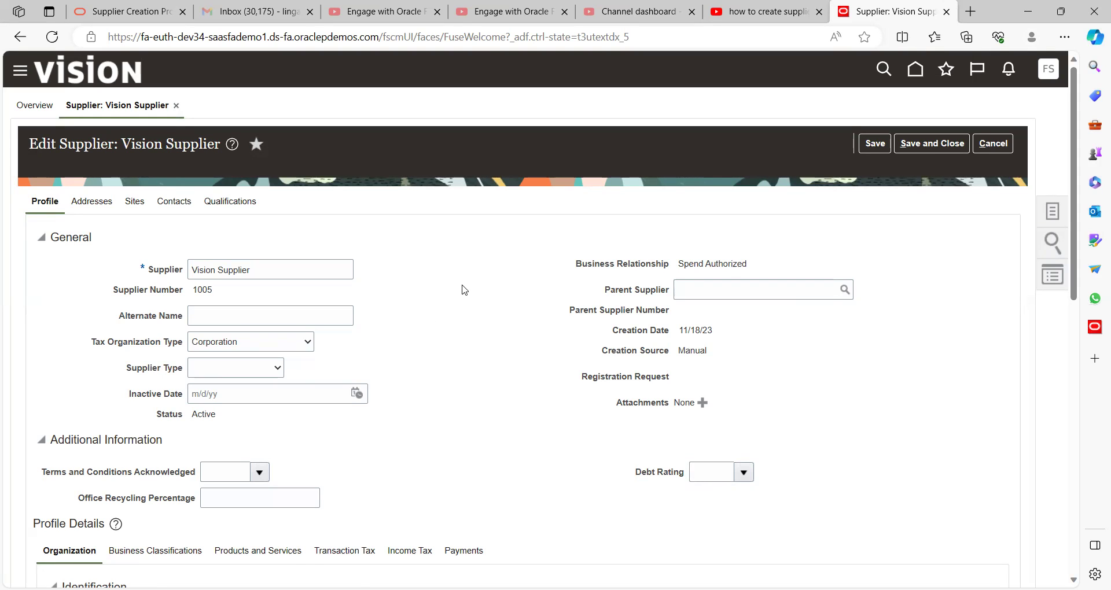
# Review the new supplier's profile page, from the general information through the organization details to the merge history.
pyautogui.scroll(-1, 462, 289)
pyautogui.scroll(1, 462, 289)
pyautogui.scroll(-9, 462, 289)
pyautogui.scroll(5, 462, 289)
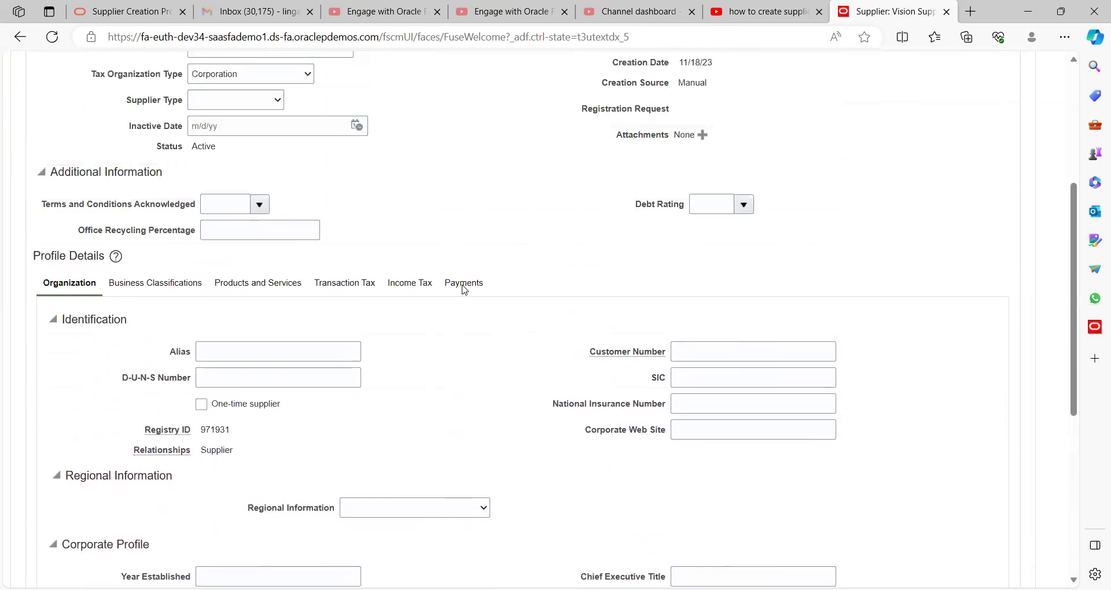
pyautogui.scroll(3, 463, 289)
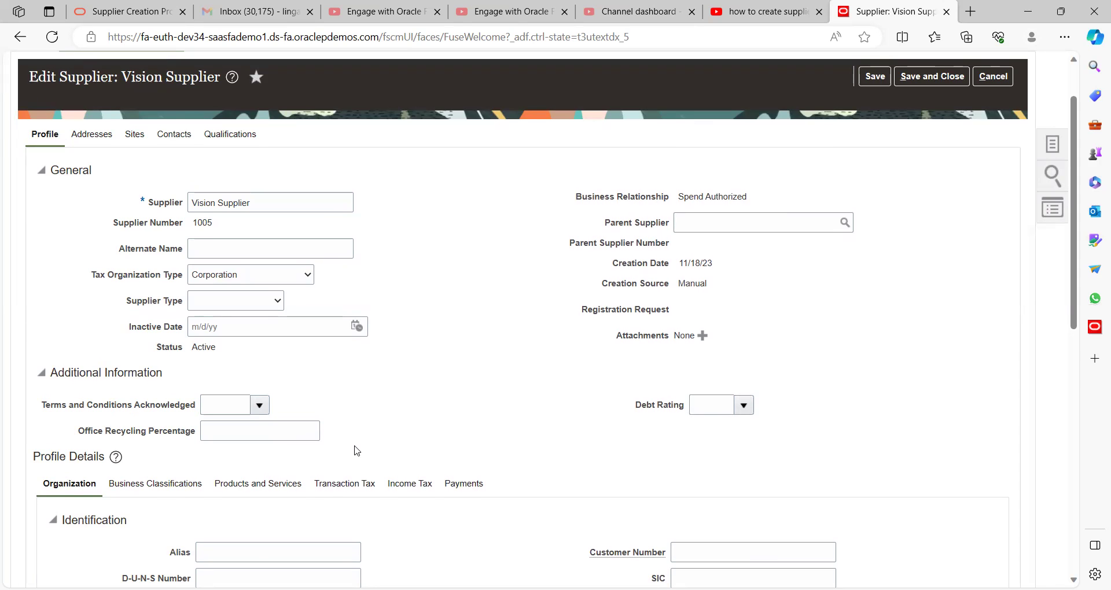
pyautogui.scroll(-2, 357, 450)
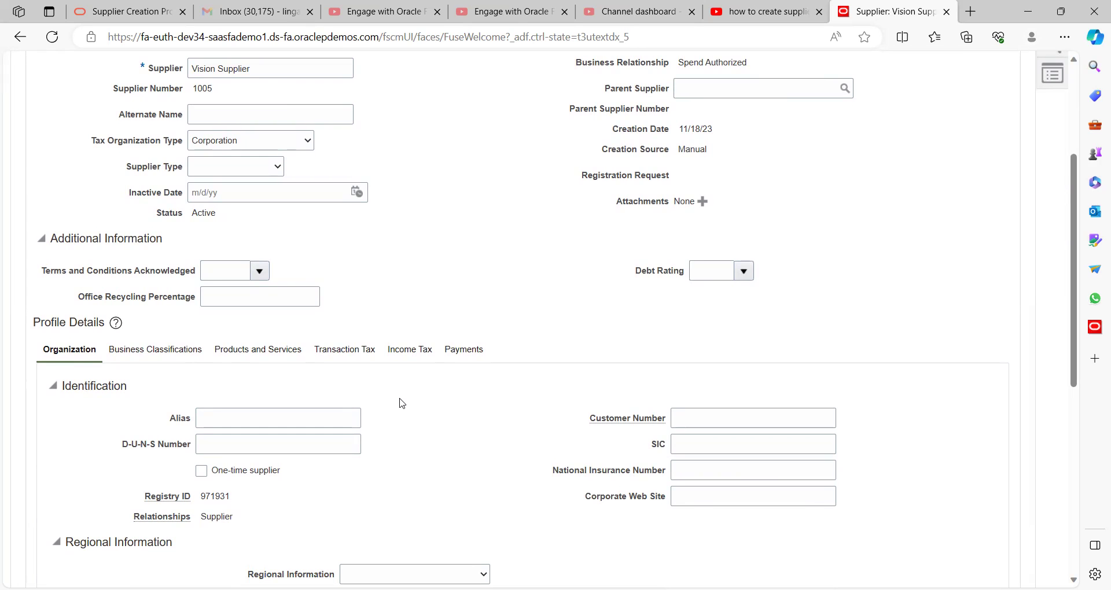
pyautogui.scroll(-6, 402, 403)
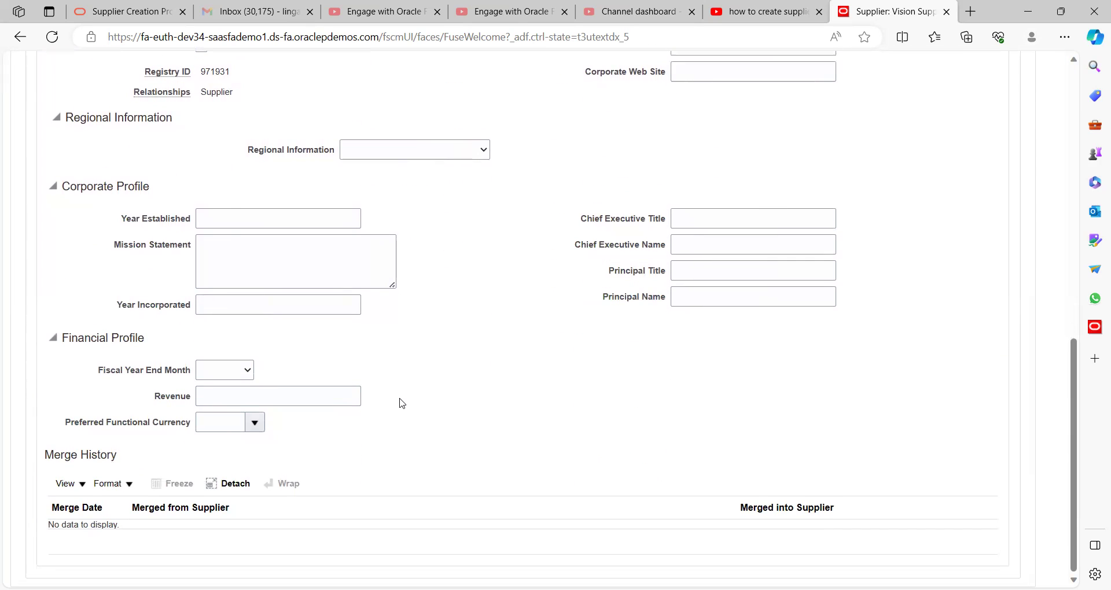
pyautogui.scroll(9, 402, 403)
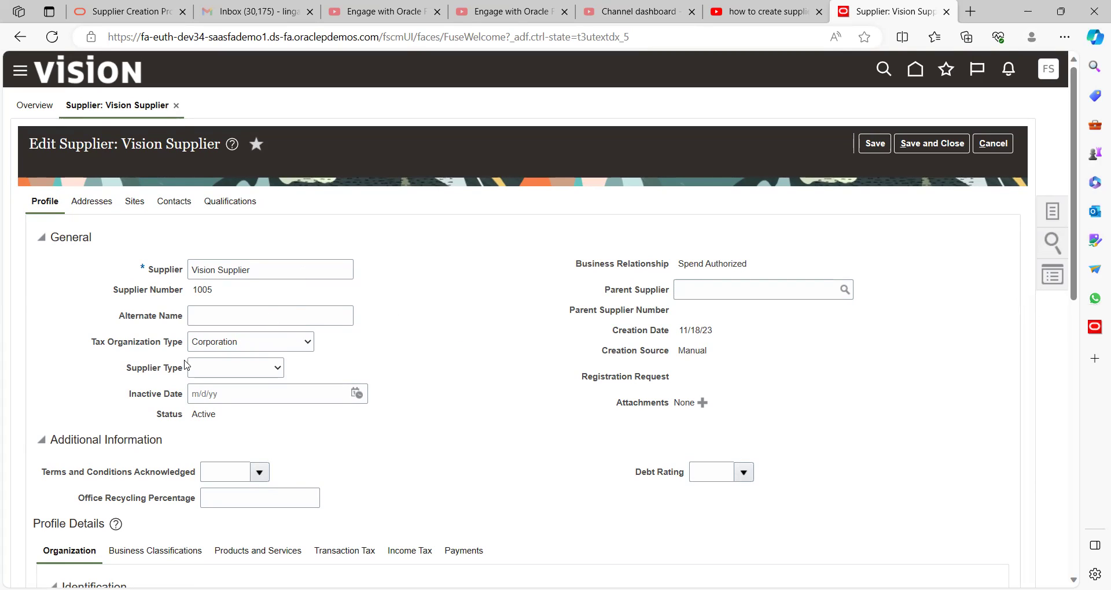
# Set the supplier type in the general profile information to Utility.
pyautogui.click(215, 372)
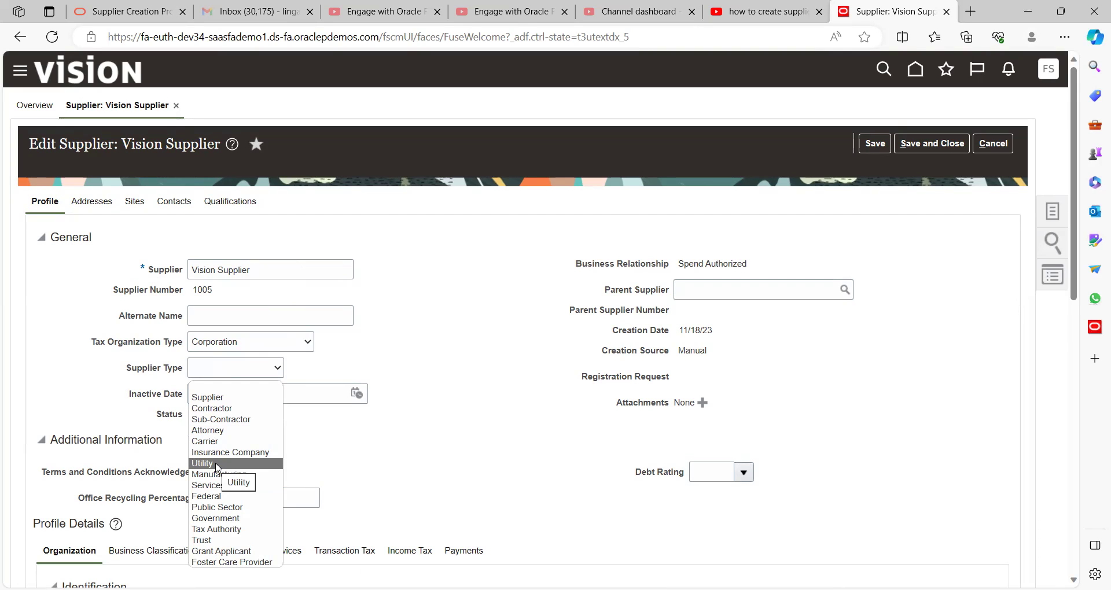
pyautogui.click(216, 464)
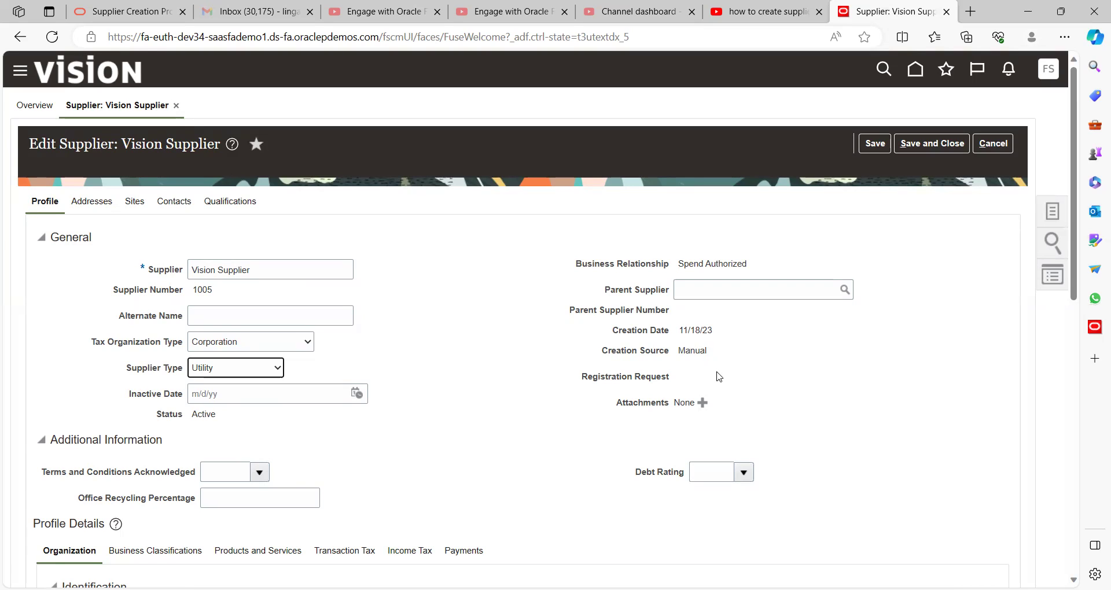
pyautogui.click(519, 365)
# Make Check the default payment method in the supplier's payment details.
pyautogui.scroll(-3, 518, 365)
pyautogui.scroll(-2, 519, 365)
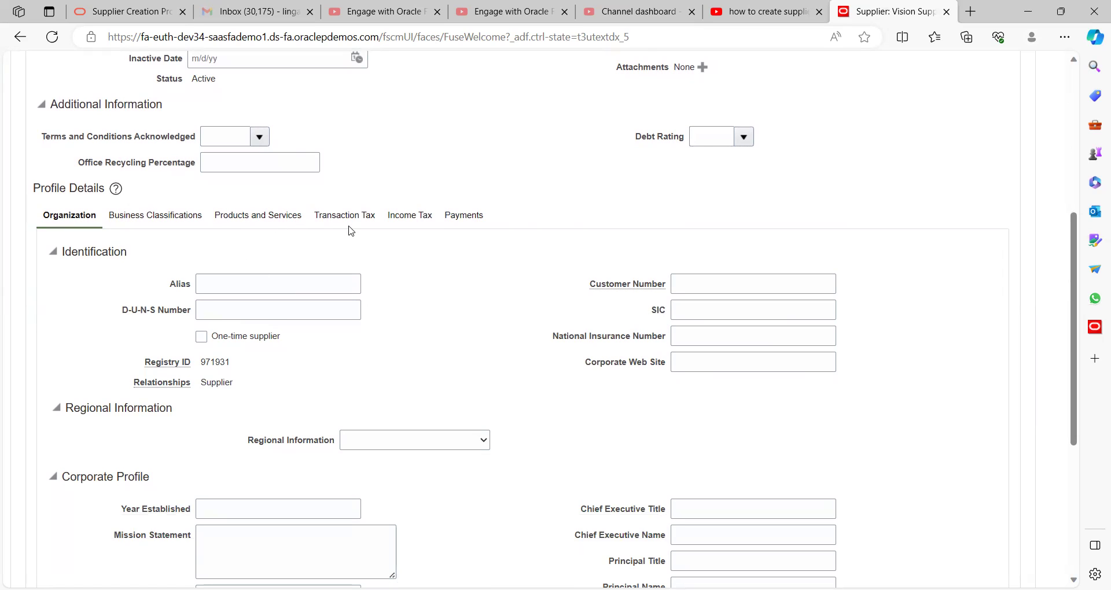
pyautogui.click(465, 221)
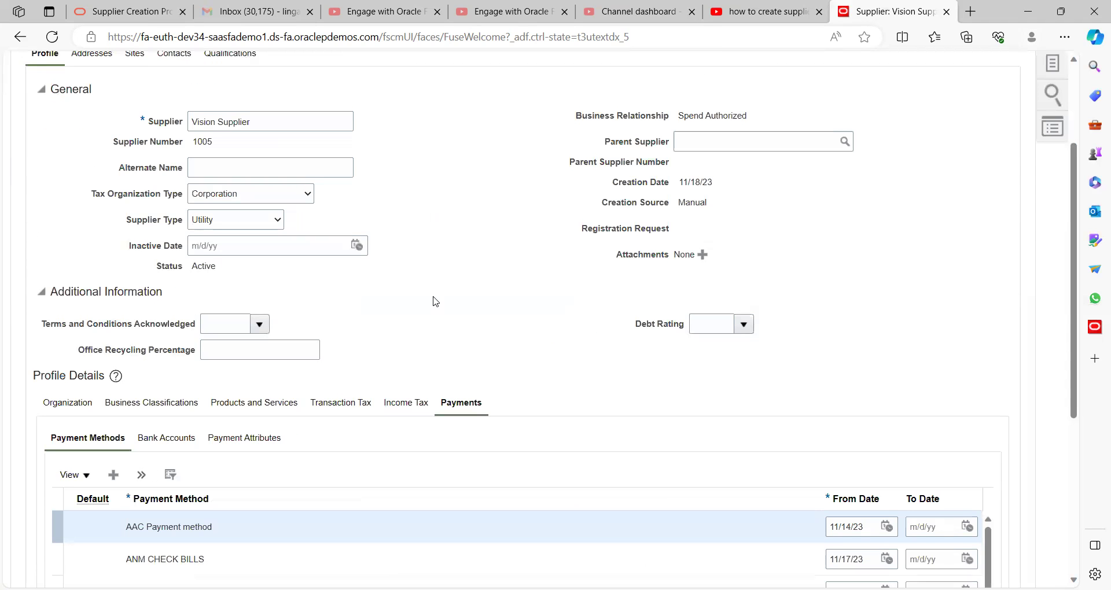
pyautogui.scroll(-2, 435, 301)
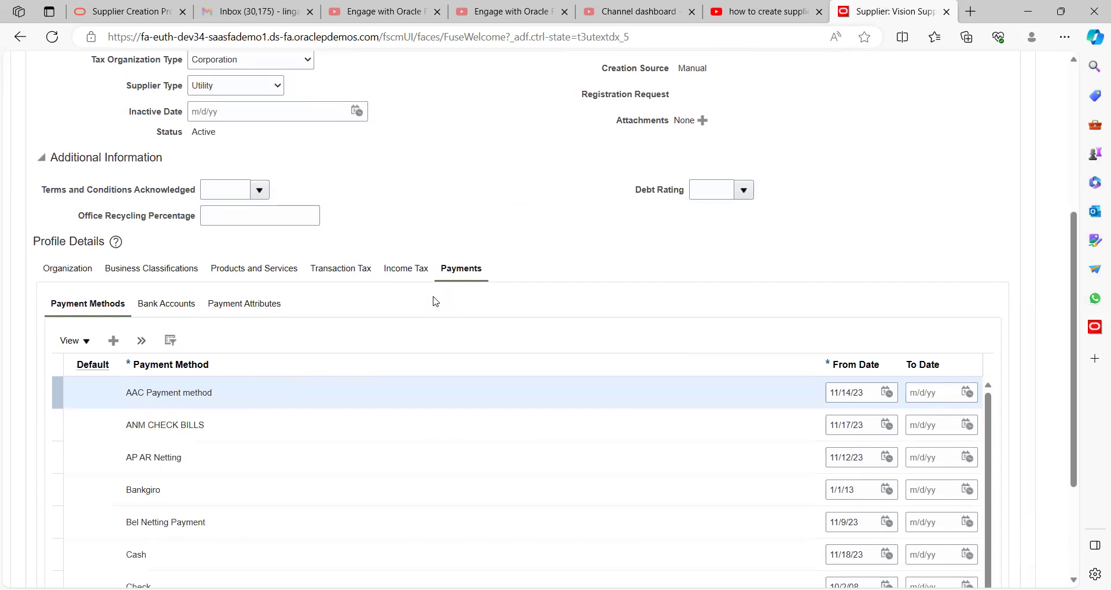
pyautogui.scroll(-2, 435, 300)
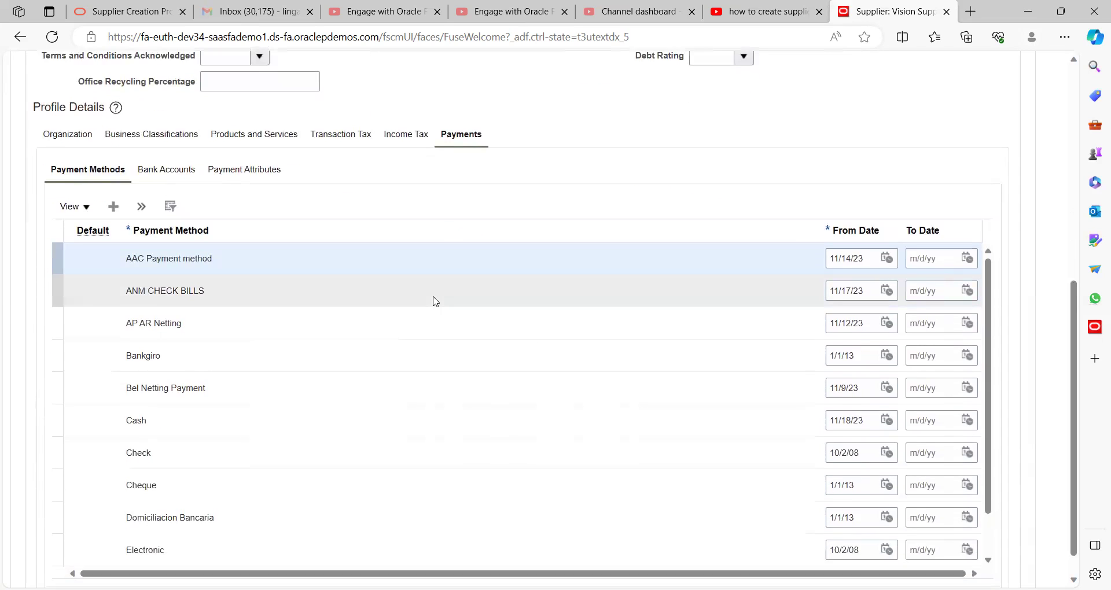
pyautogui.scroll(-1, 435, 301)
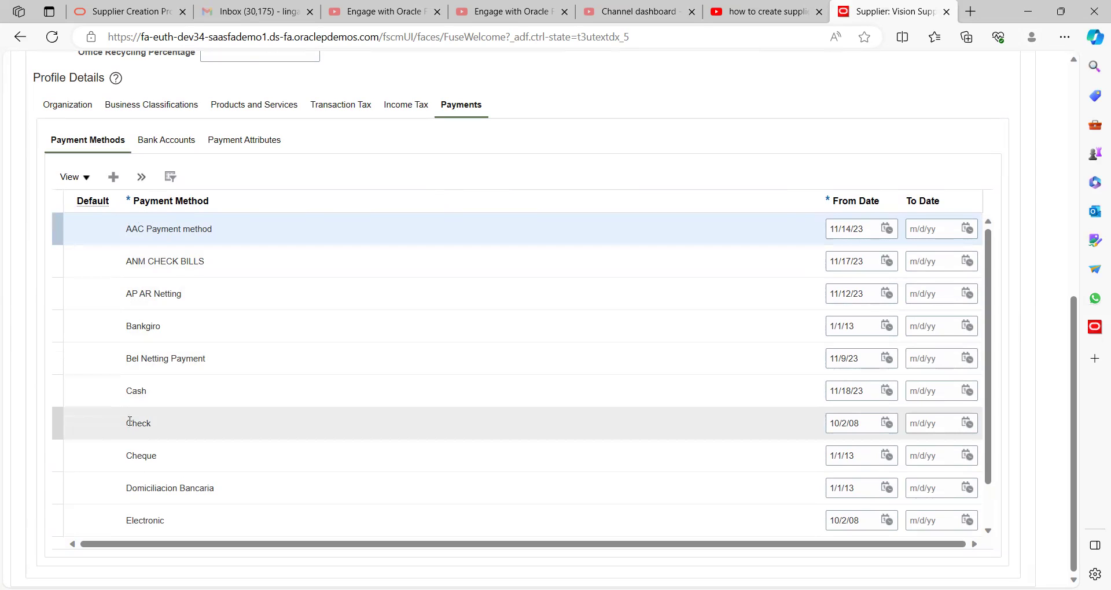
pyautogui.click(84, 429)
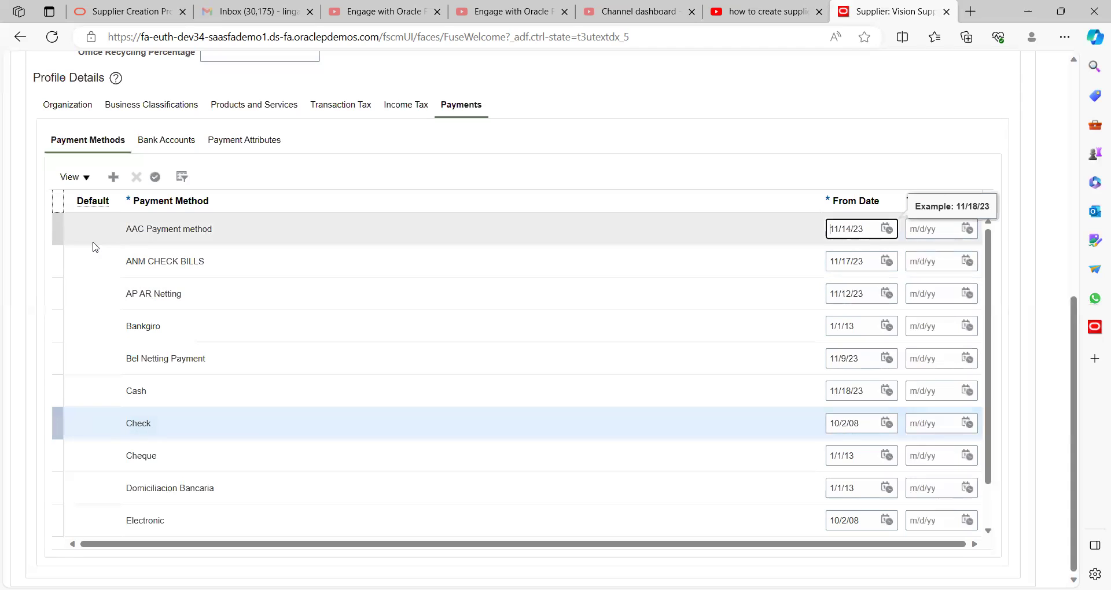
pyautogui.click(154, 177)
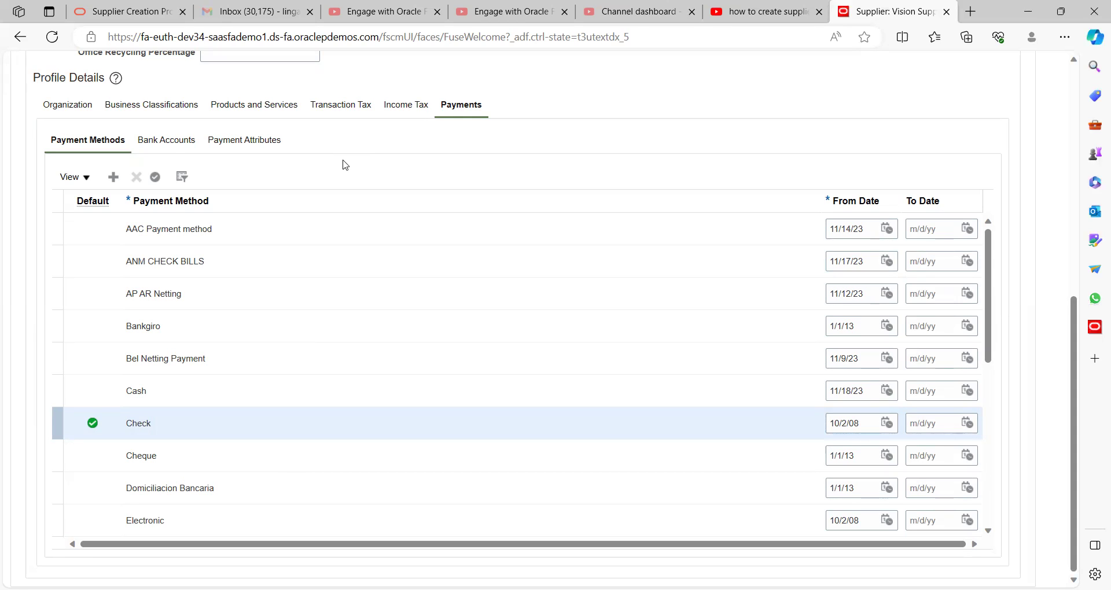
# Examine the supplier's bank accounts and the payment delivery attributes, including the available delivery channels and settlement priorities.
pyautogui.click(176, 147)
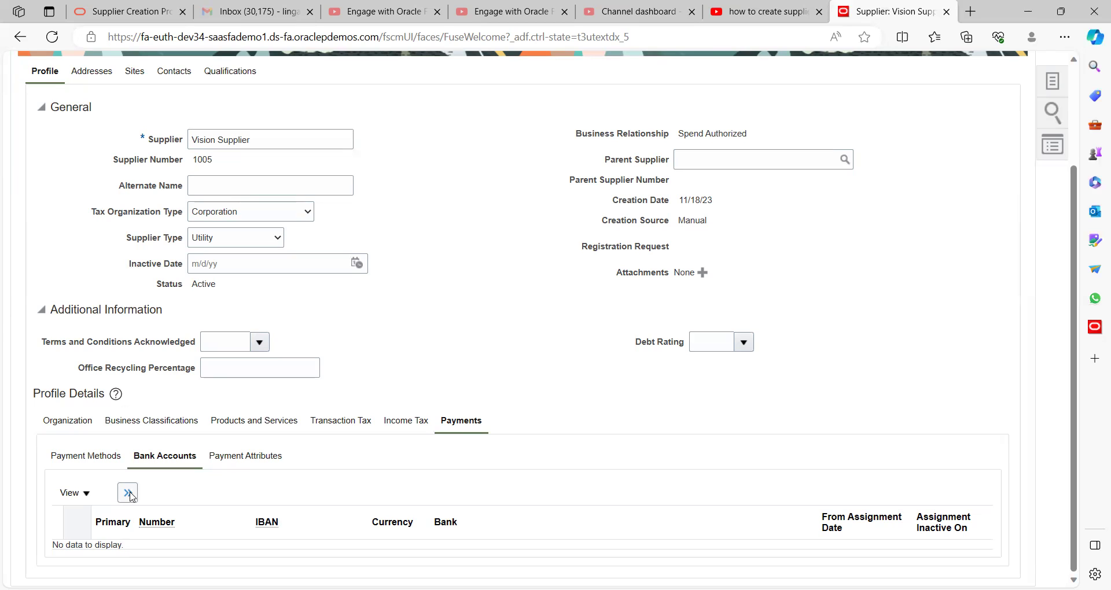
pyautogui.click(262, 457)
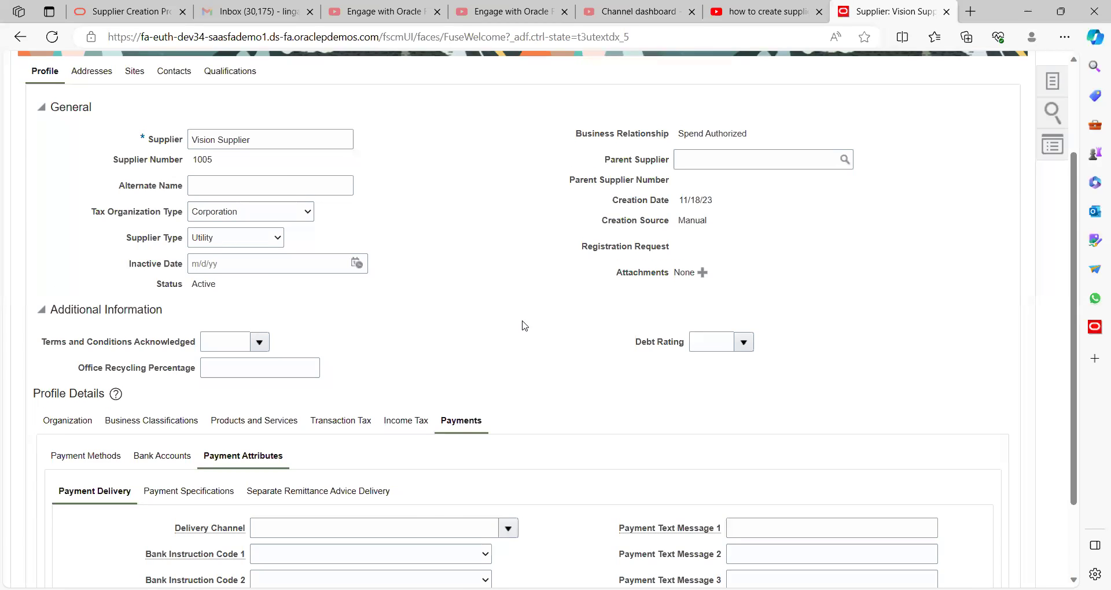
pyautogui.scroll(-2, 523, 326)
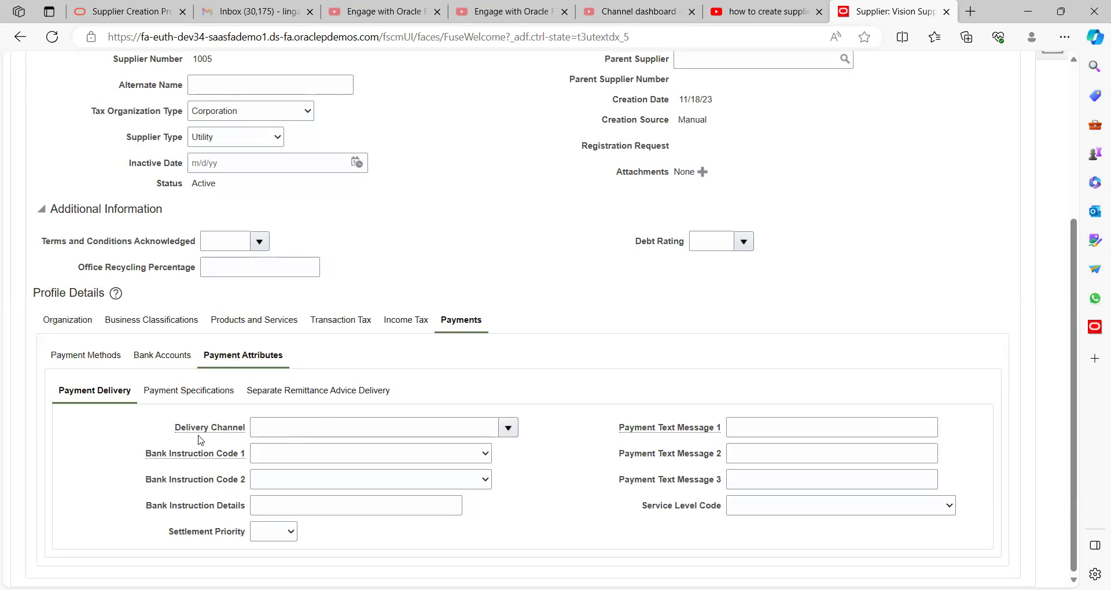
pyautogui.click(509, 428)
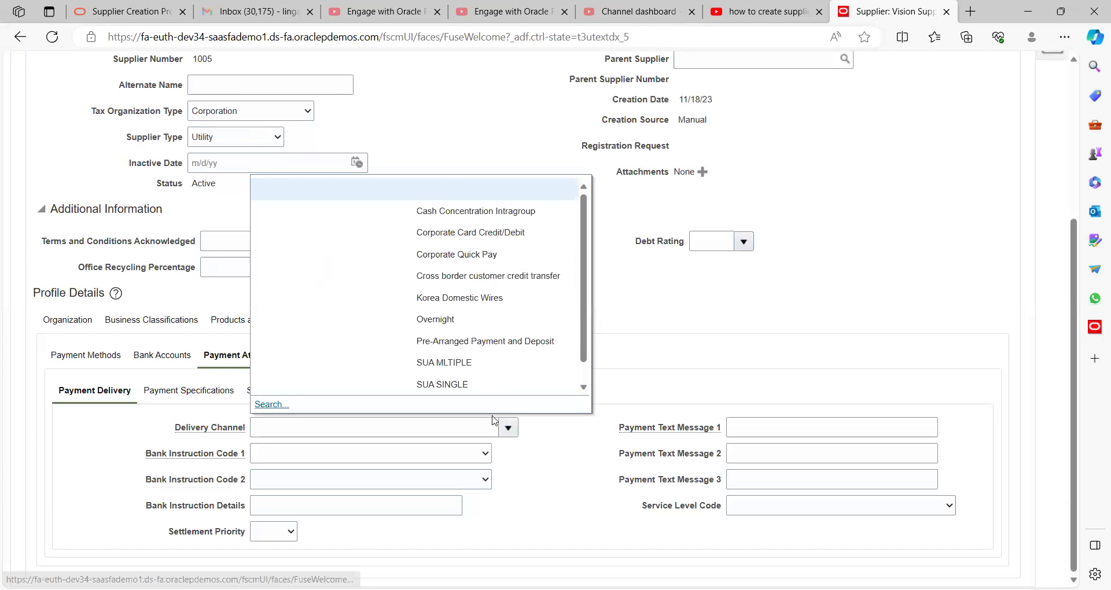
pyautogui.click(544, 471)
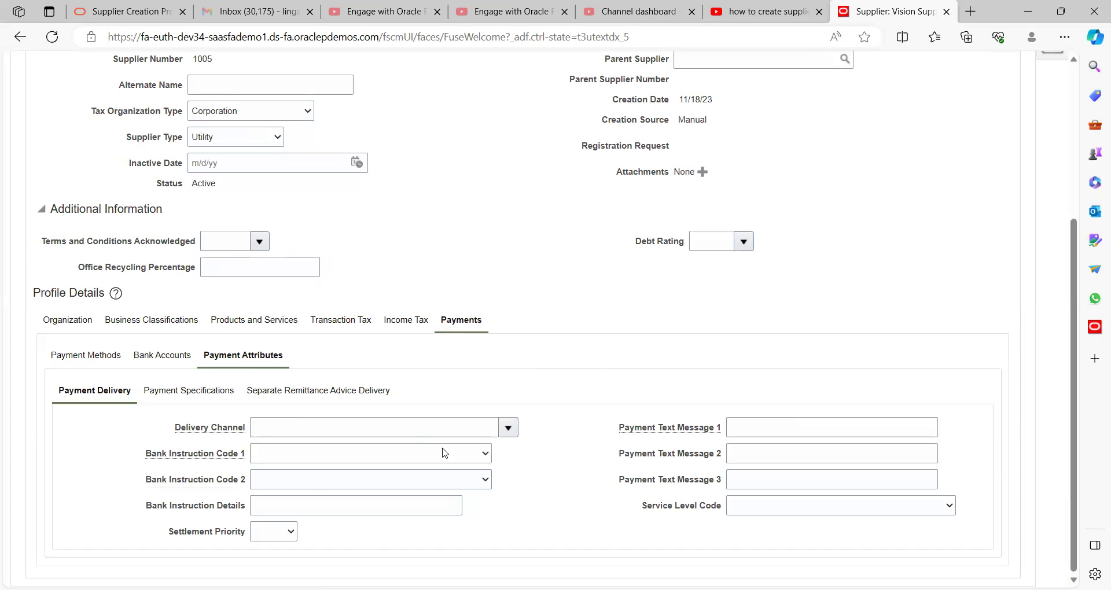
pyautogui.click(277, 535)
pyautogui.click(166, 439)
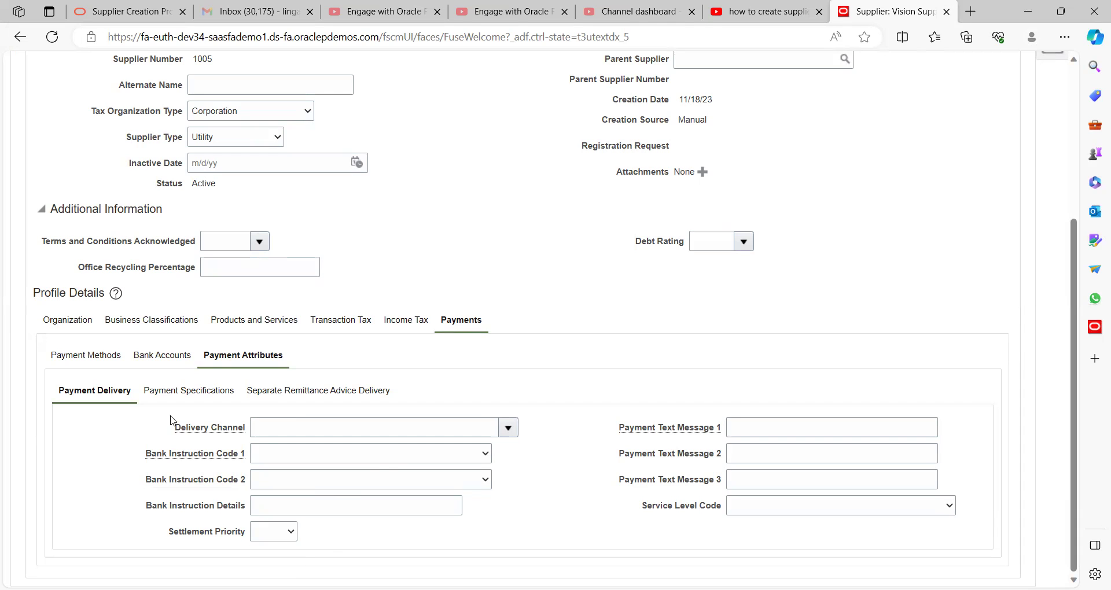
# Examine the payment specifications and the delivery method options for separate remittance advice.
pyautogui.click(204, 392)
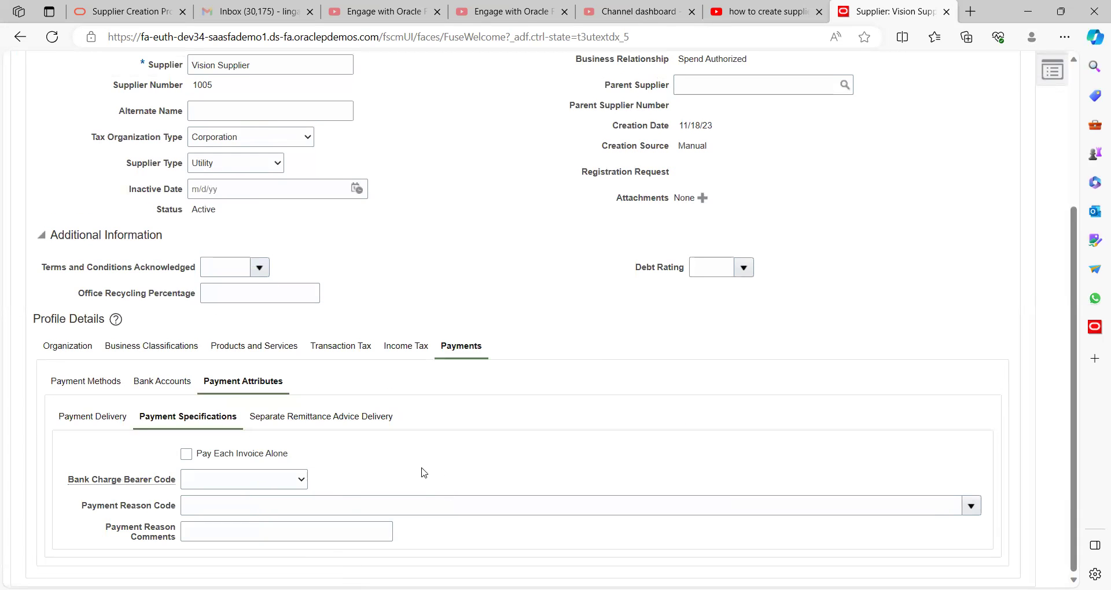
pyautogui.click(332, 422)
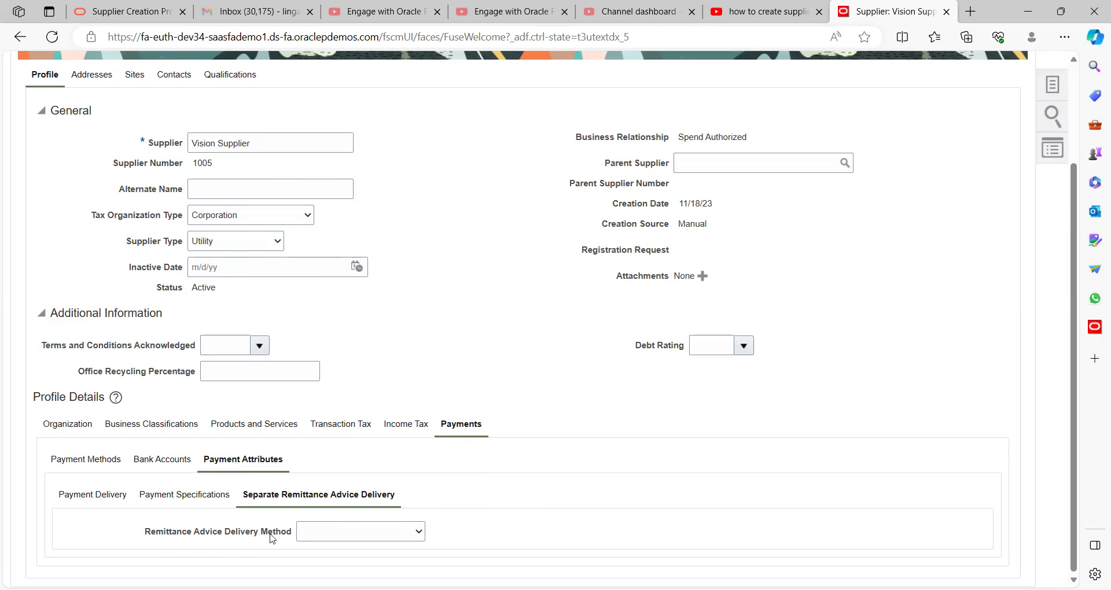
pyautogui.click(329, 538)
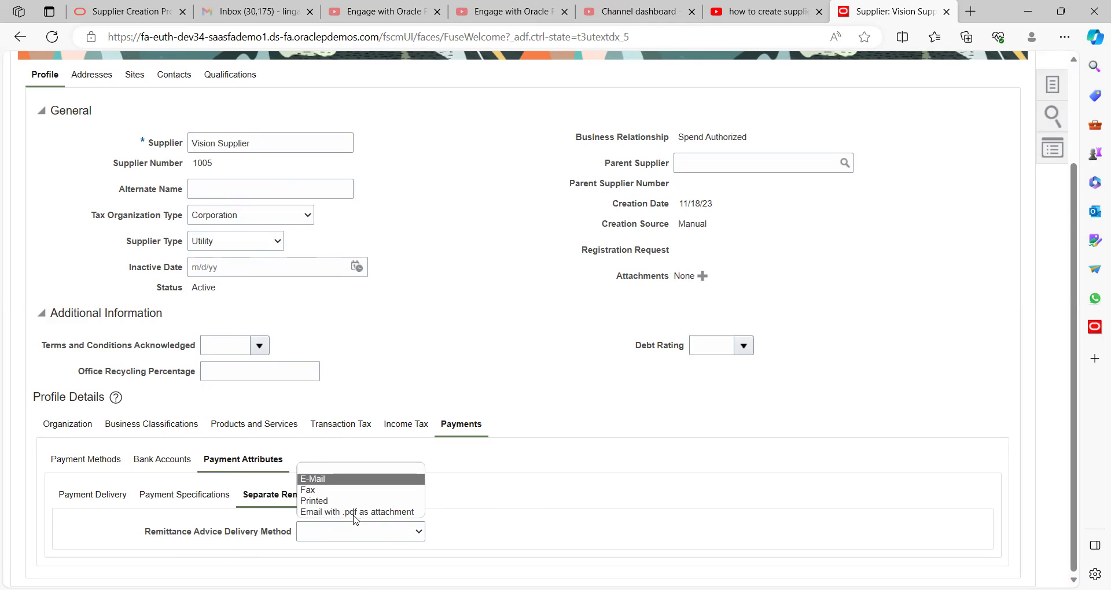
pyautogui.click(532, 470)
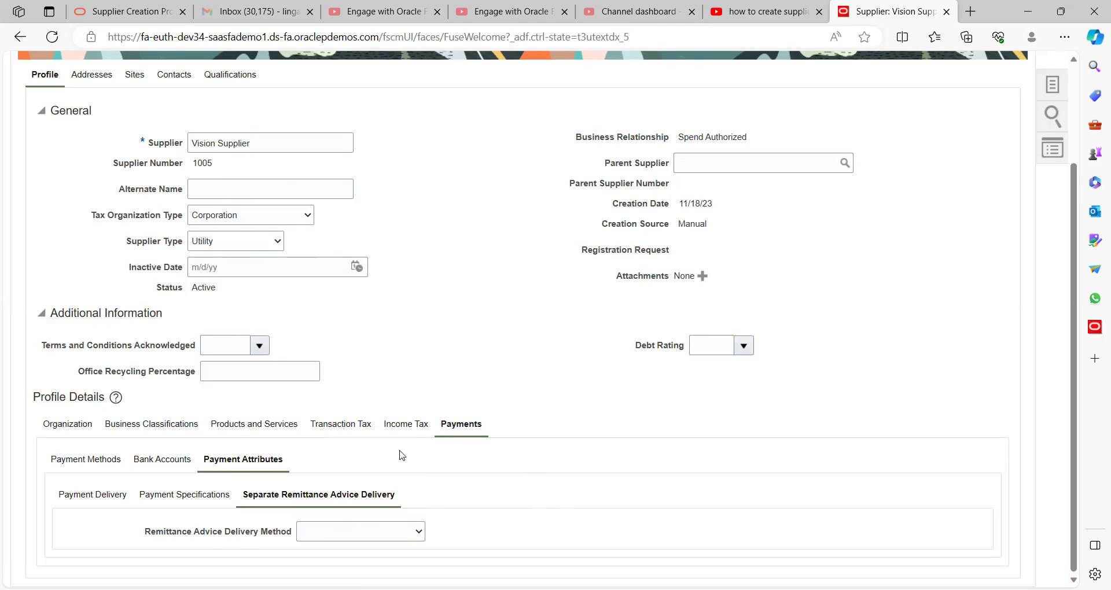
# Set the separate remittance advice delivery method to Email with .pdf as attachment and fill in the delivery e-mail address.
pyautogui.click(357, 530)
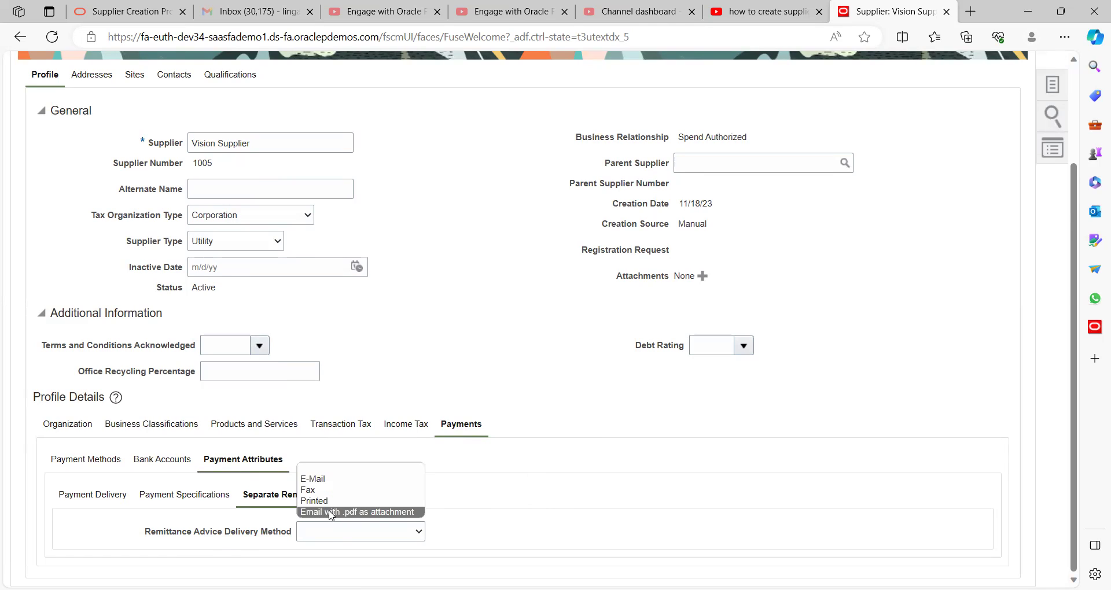
pyautogui.click(329, 510)
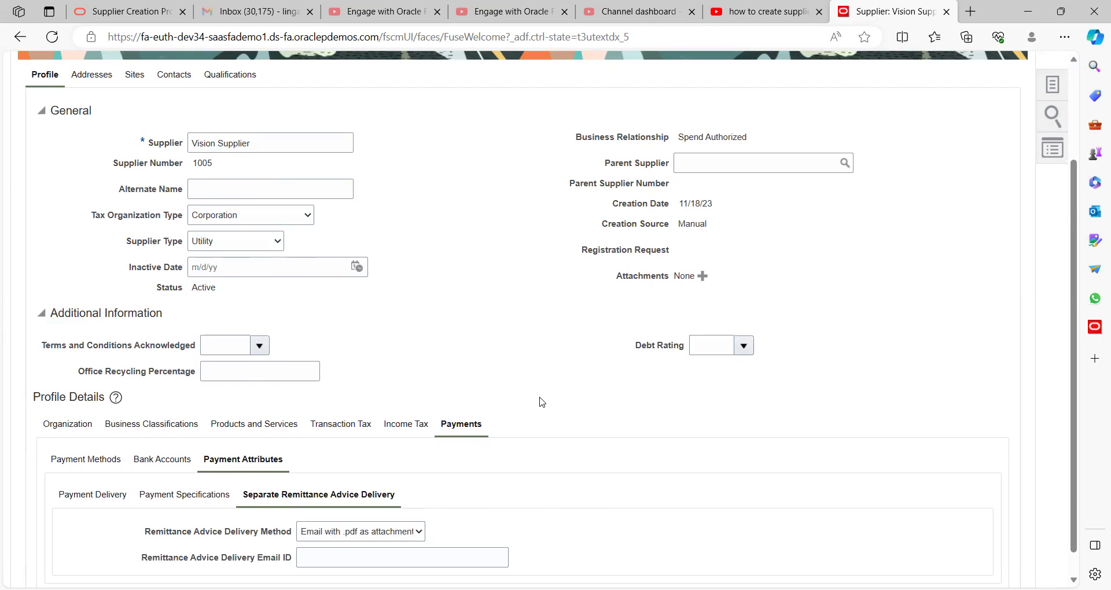
pyautogui.scroll(3, 541, 401)
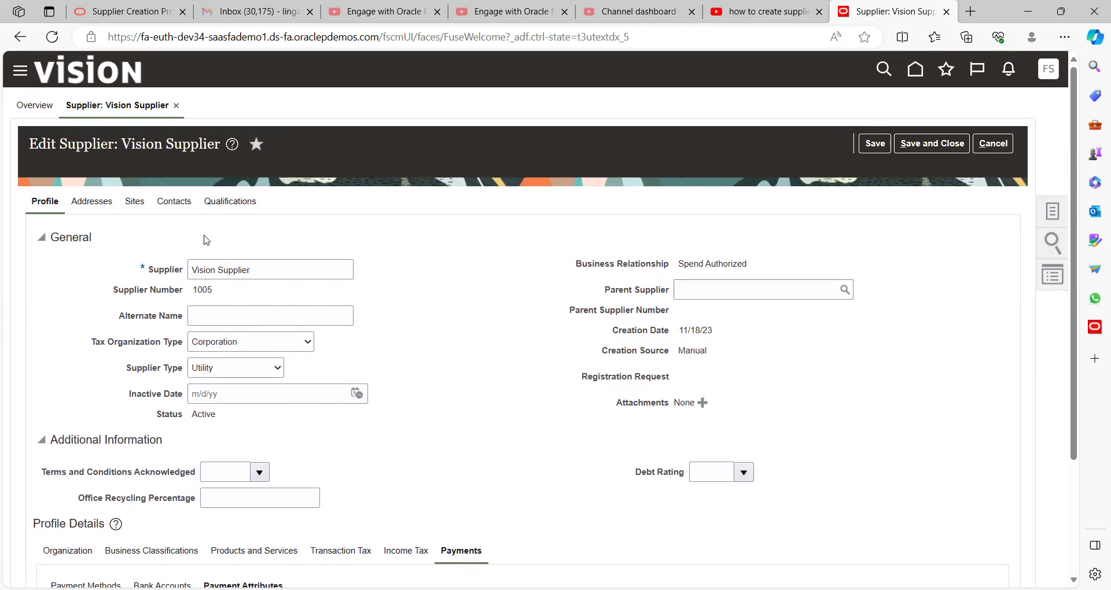
pyautogui.click(98, 204)
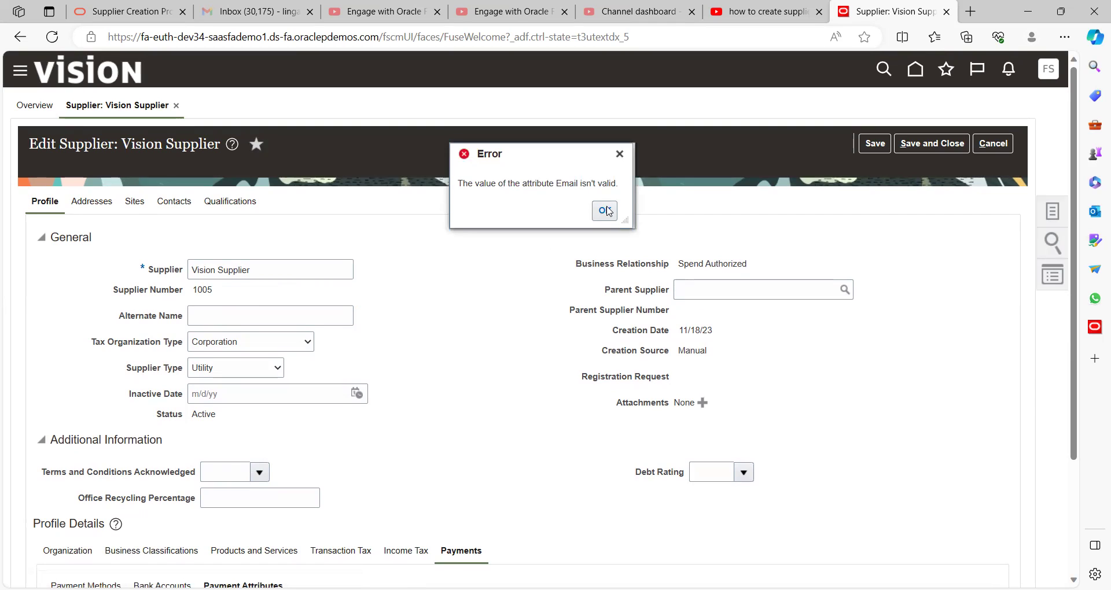
pyautogui.click(604, 210)
pyautogui.scroll(-3, 527, 312)
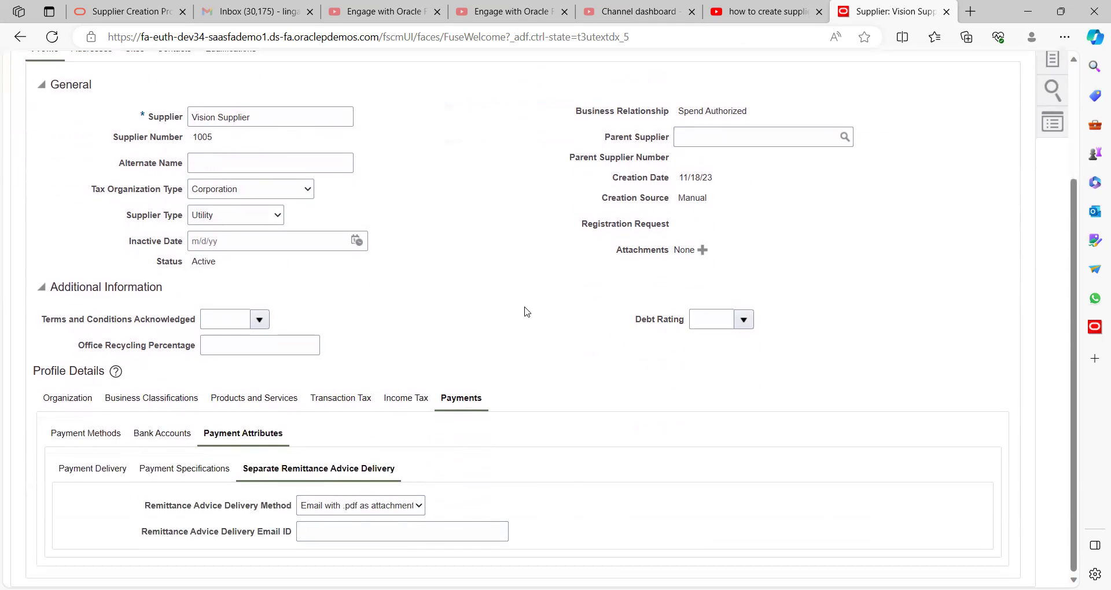
pyautogui.click(345, 530)
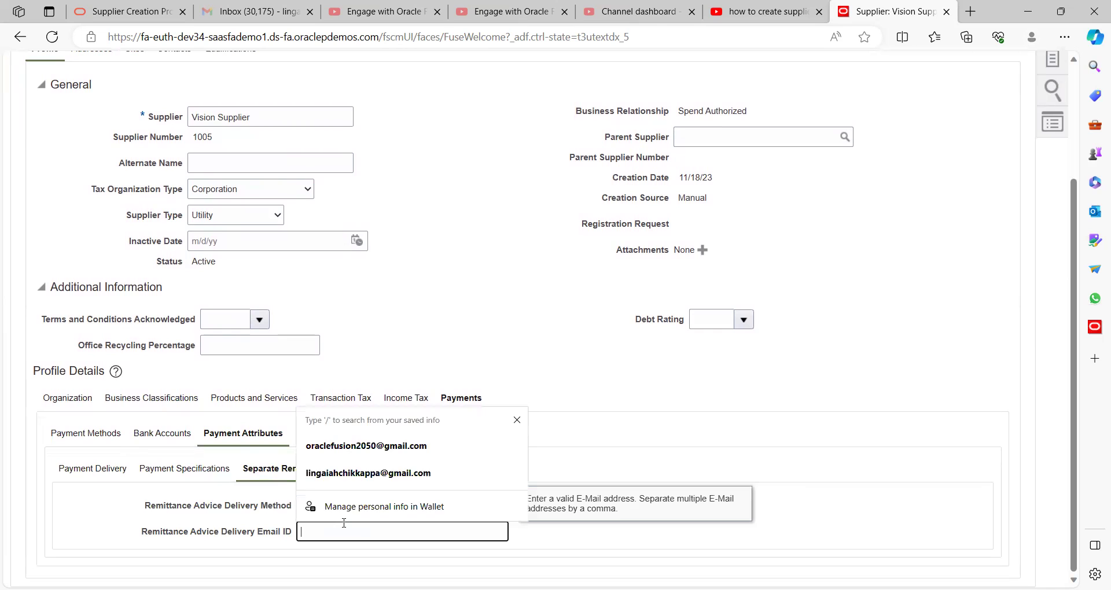
pyautogui.click(361, 450)
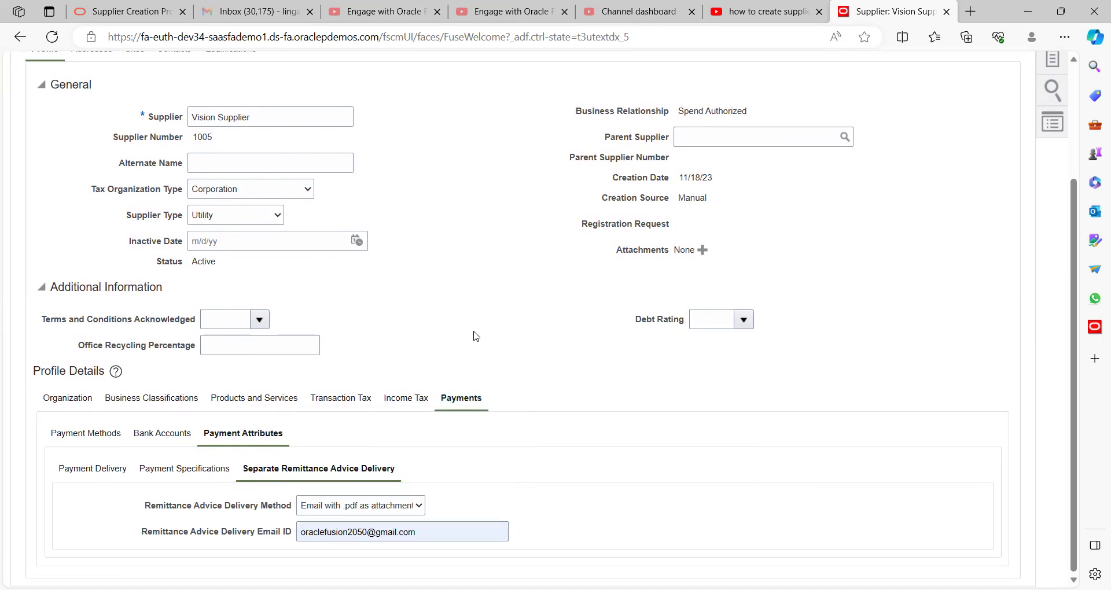
# Start creating a new address for Vision Supplier.
pyautogui.scroll(3, 473, 335)
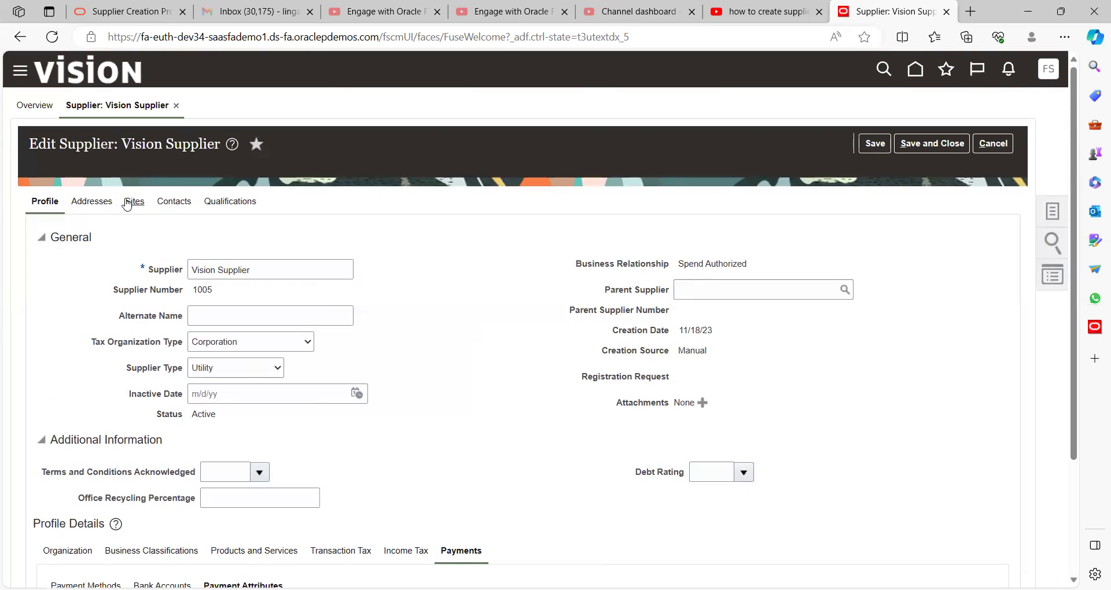
pyautogui.click(107, 202)
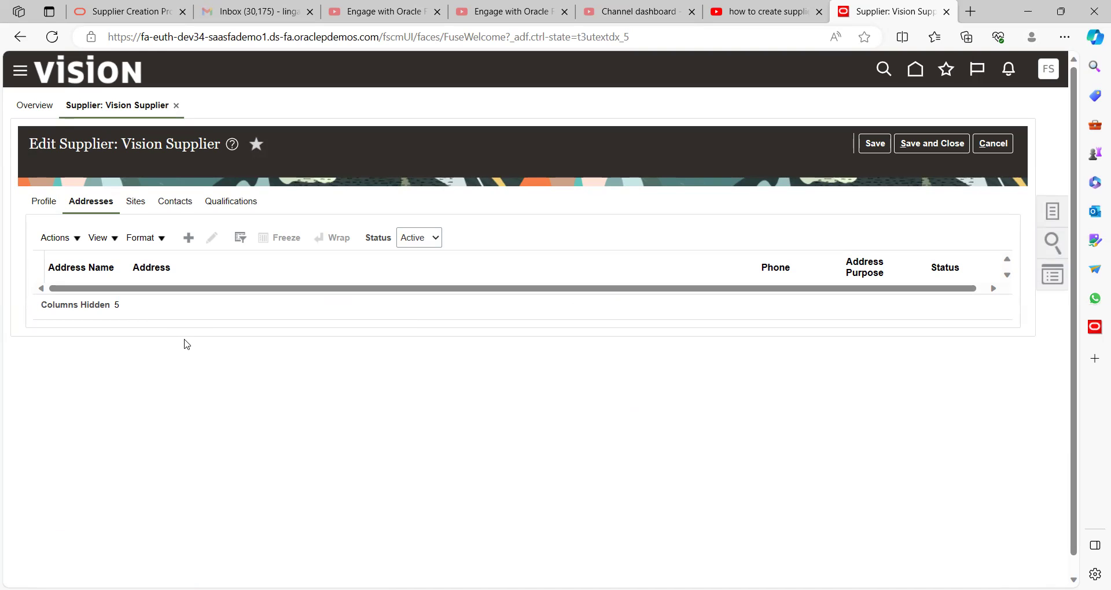
pyautogui.click(80, 242)
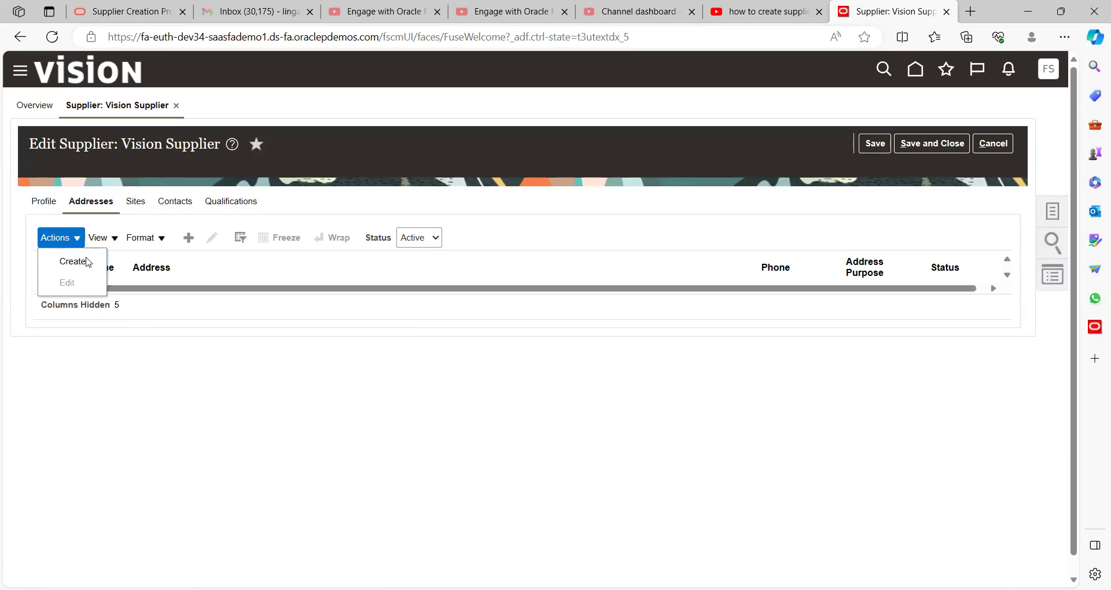
pyautogui.click(87, 262)
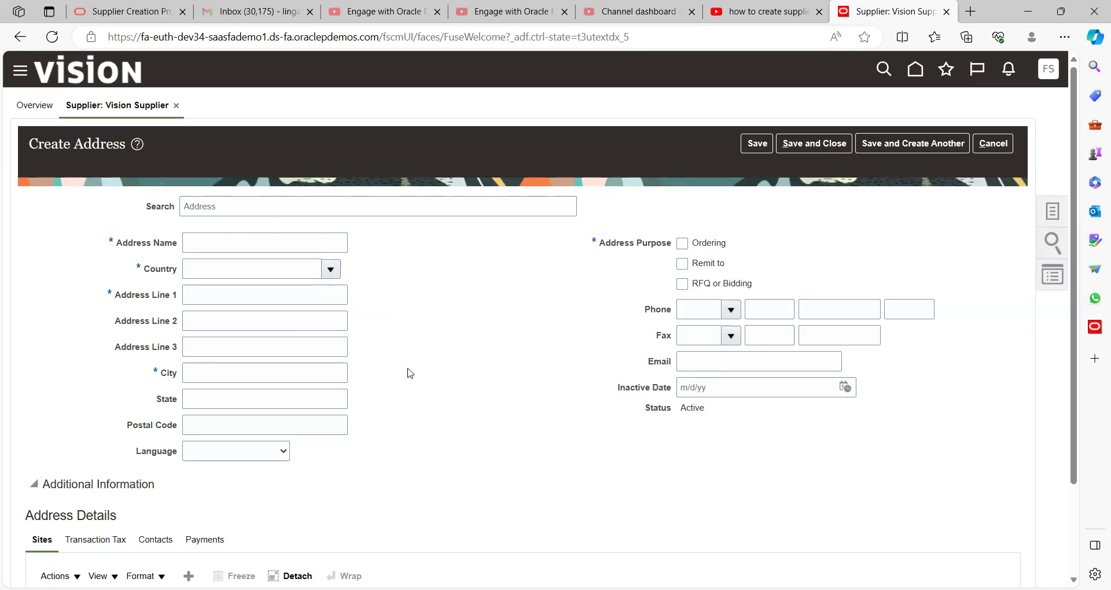
pyautogui.scroll(-2, 410, 372)
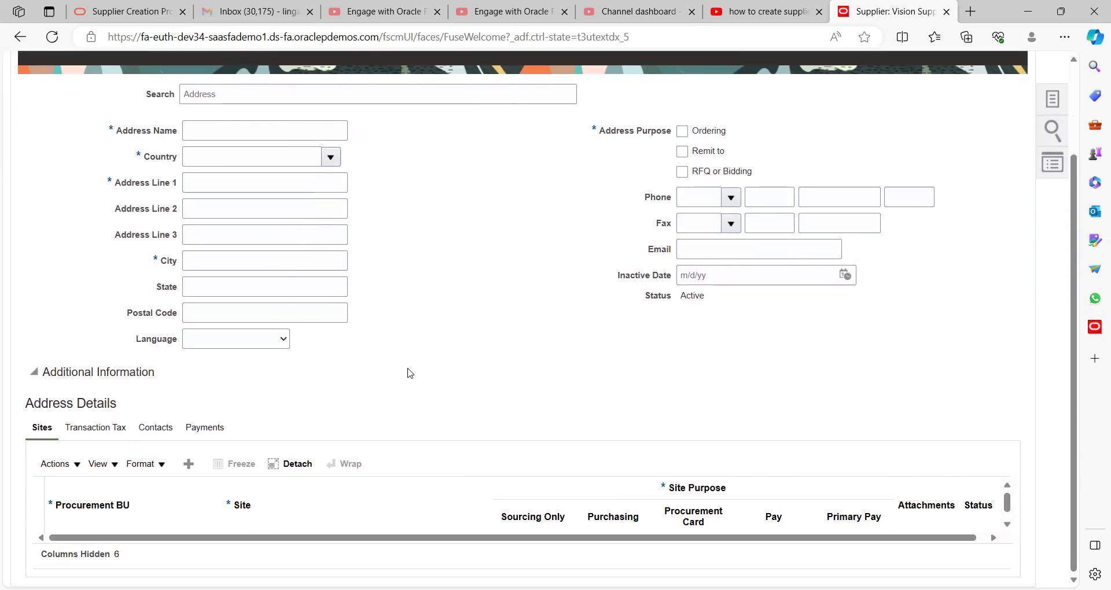
pyautogui.scroll(2, 410, 373)
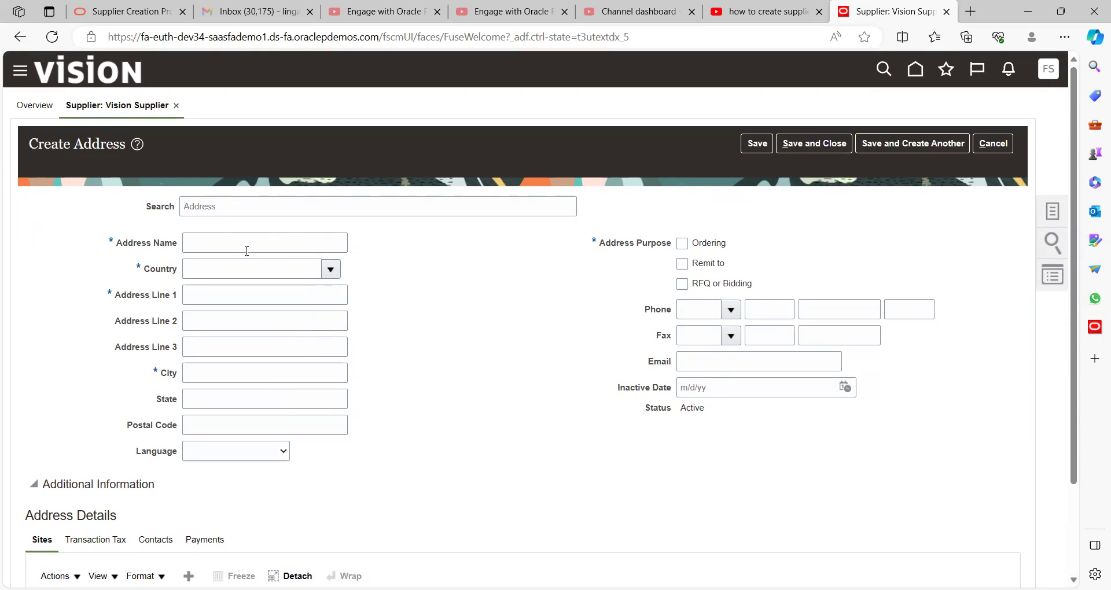
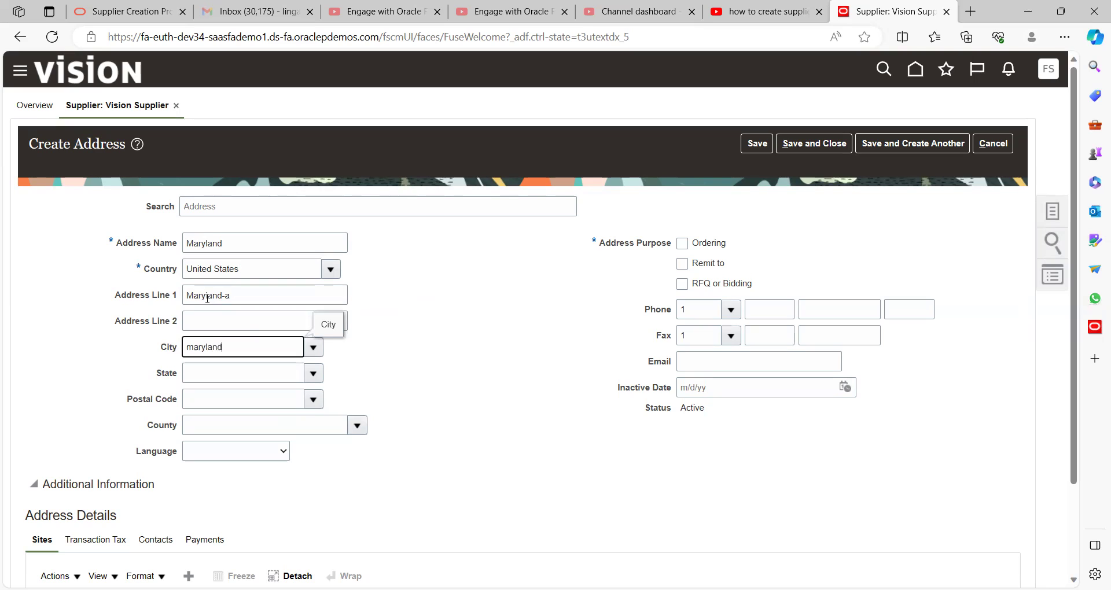
# Fill in the Maryland address's city, state, postal code and county from the available location values.
pyautogui.click(312, 349)
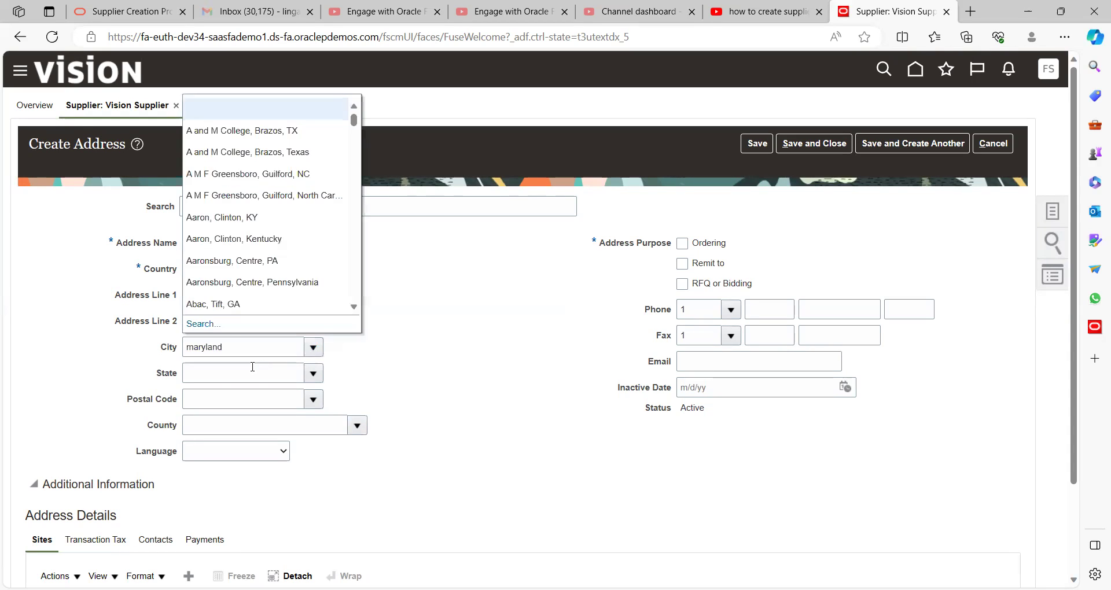
pyautogui.click(223, 218)
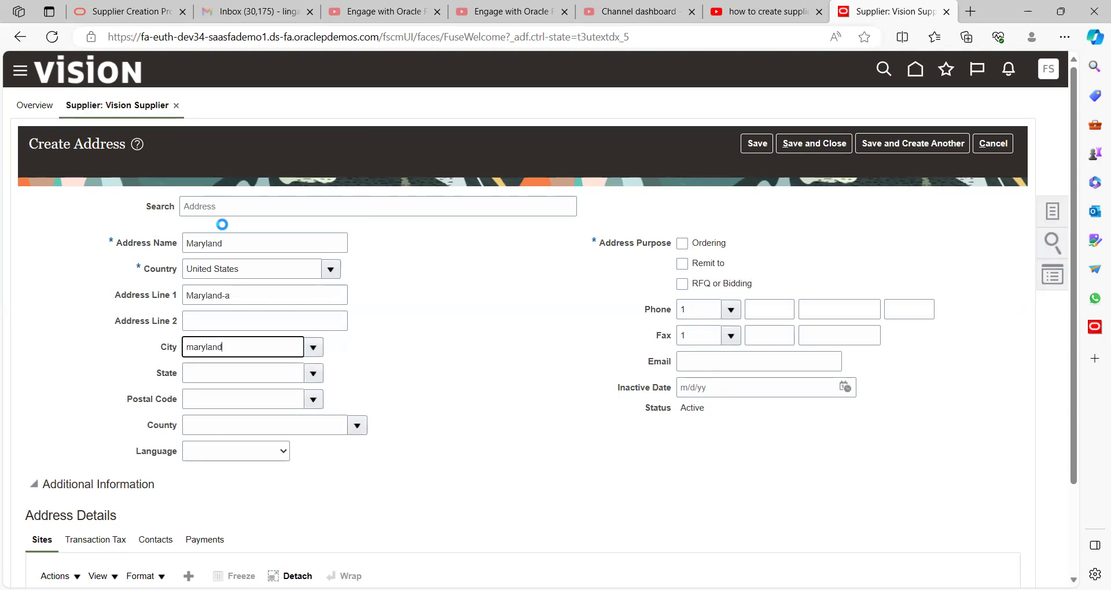
pyautogui.click(312, 400)
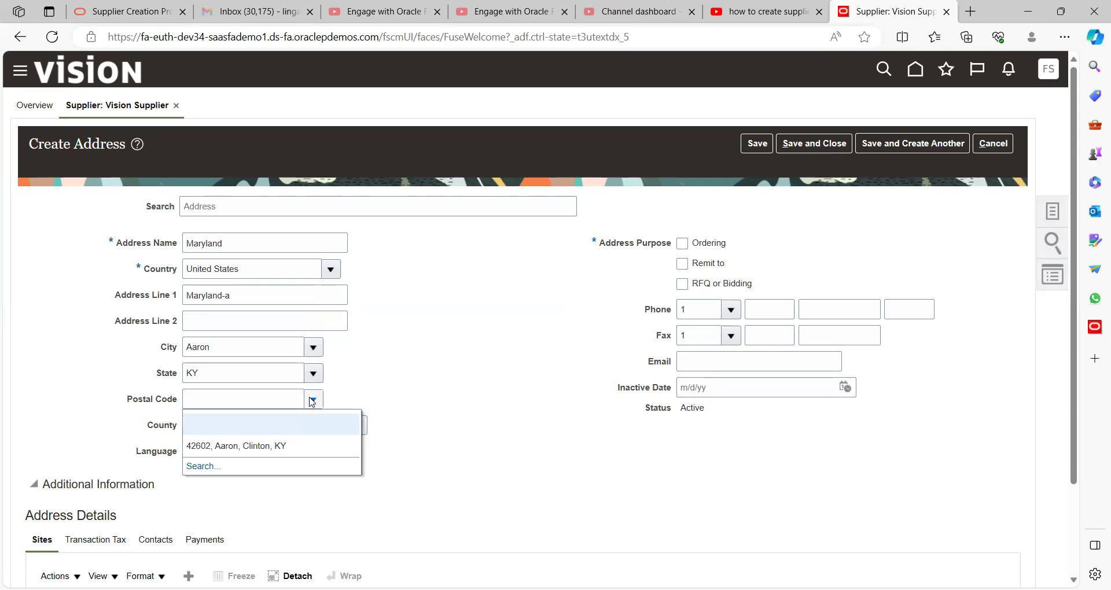
pyautogui.click(251, 445)
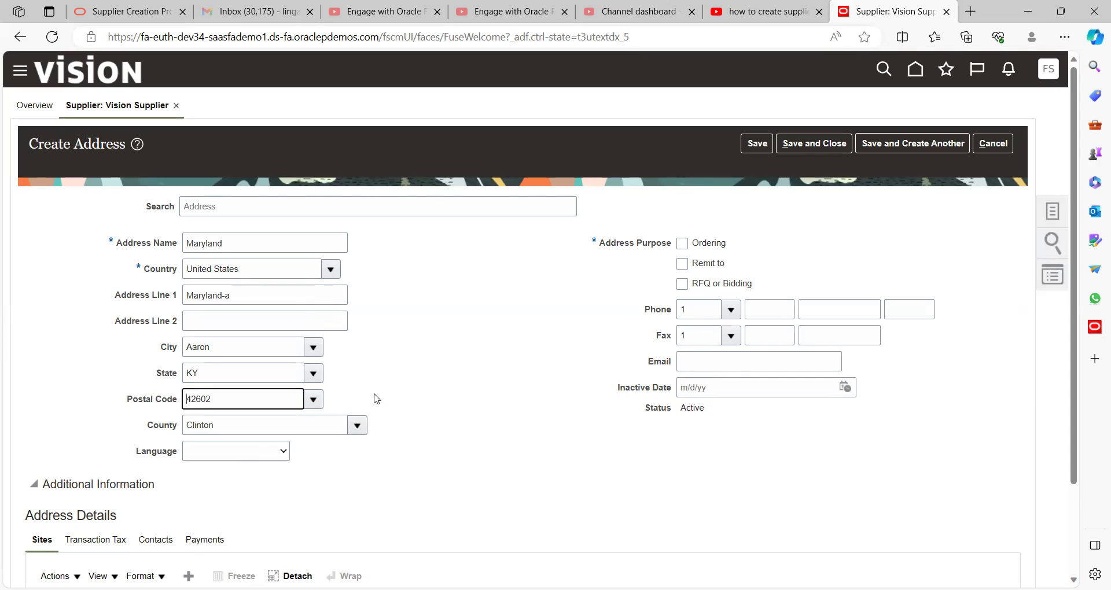
pyautogui.click(404, 411)
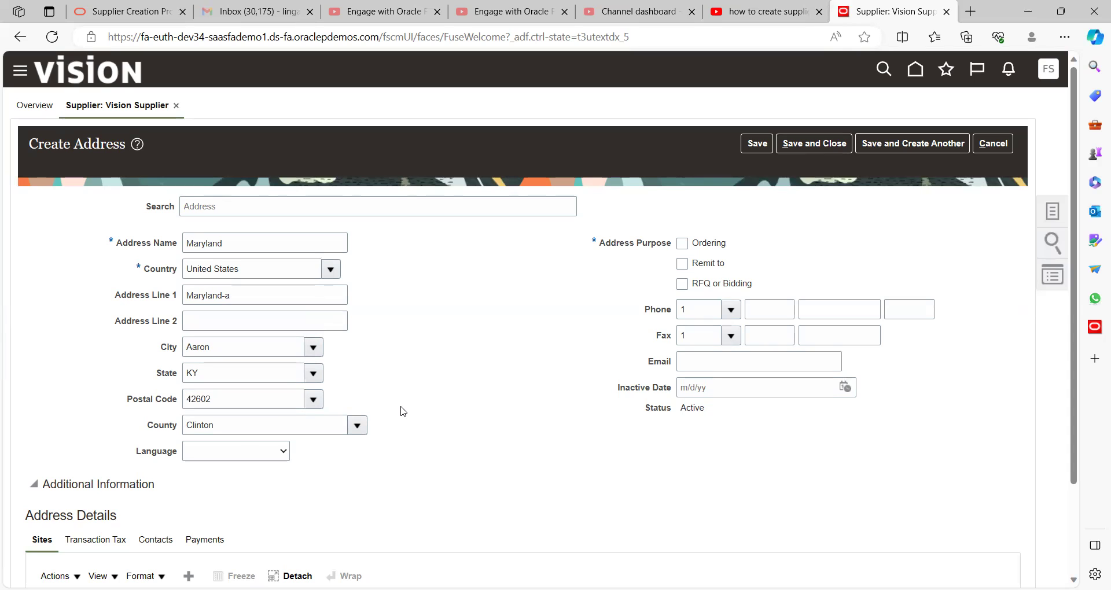
# Set the address language to American English, choose Ordering as the address purpose, and save the address.
pyautogui.scroll(-2, 404, 411)
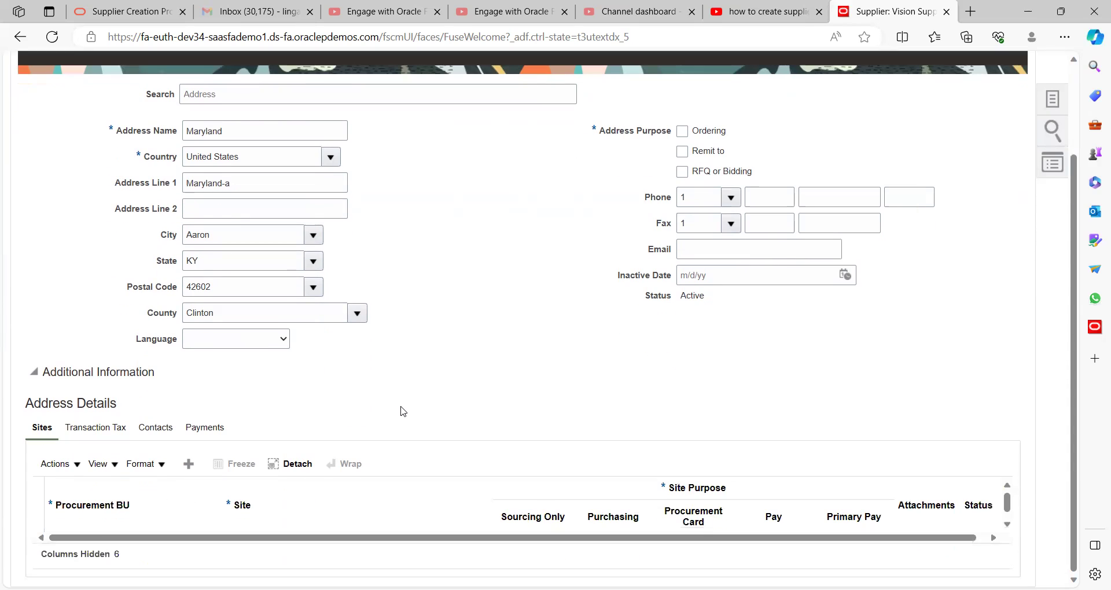
pyautogui.click(229, 341)
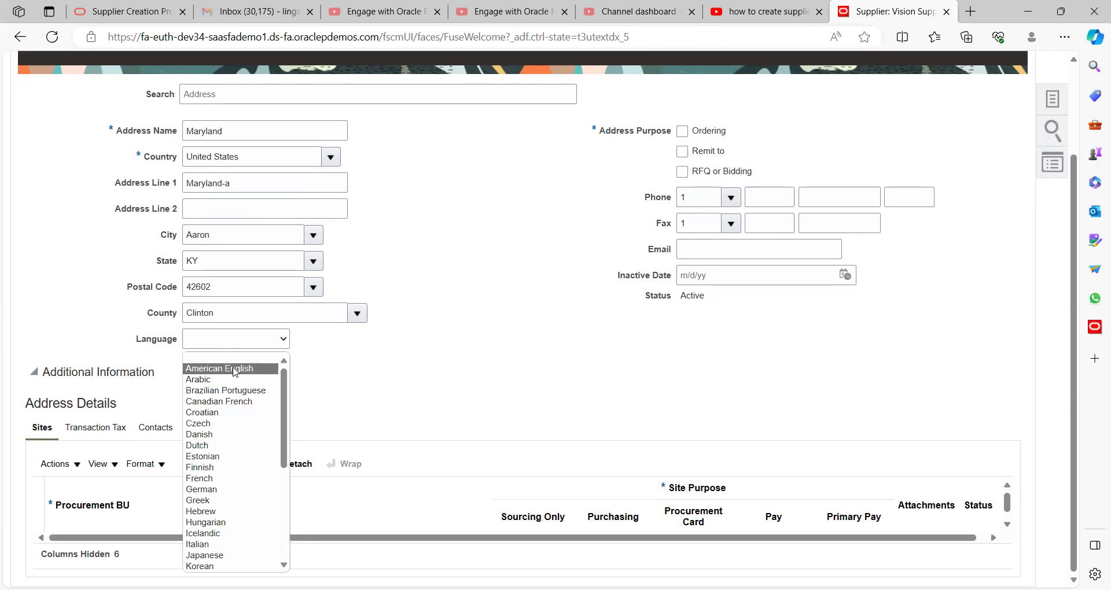
pyautogui.click(234, 369)
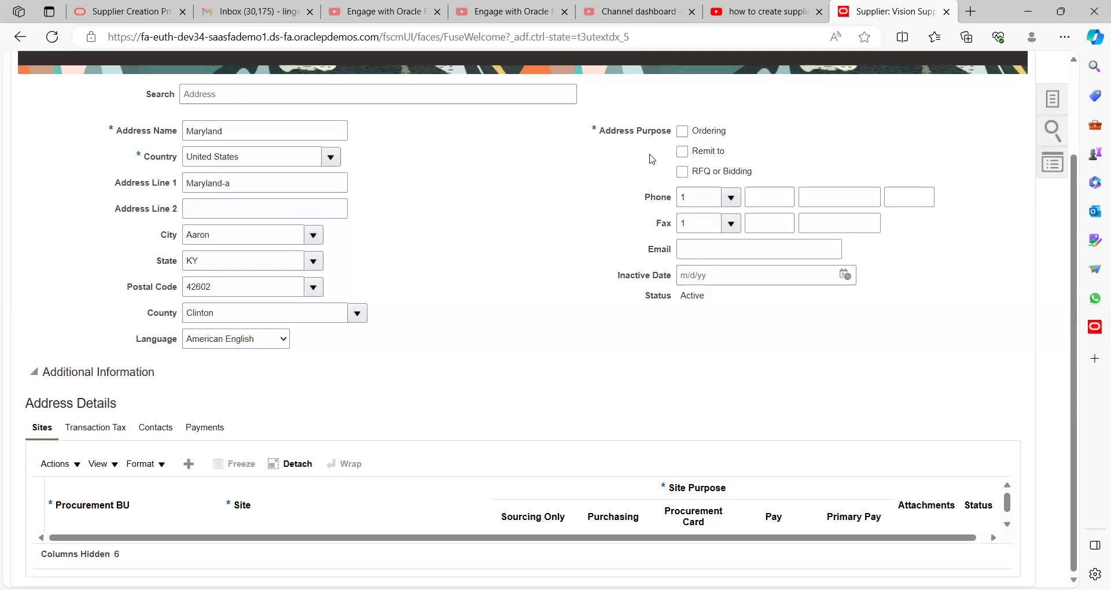
pyautogui.click(682, 133)
pyautogui.click(560, 330)
pyautogui.scroll(2, 560, 331)
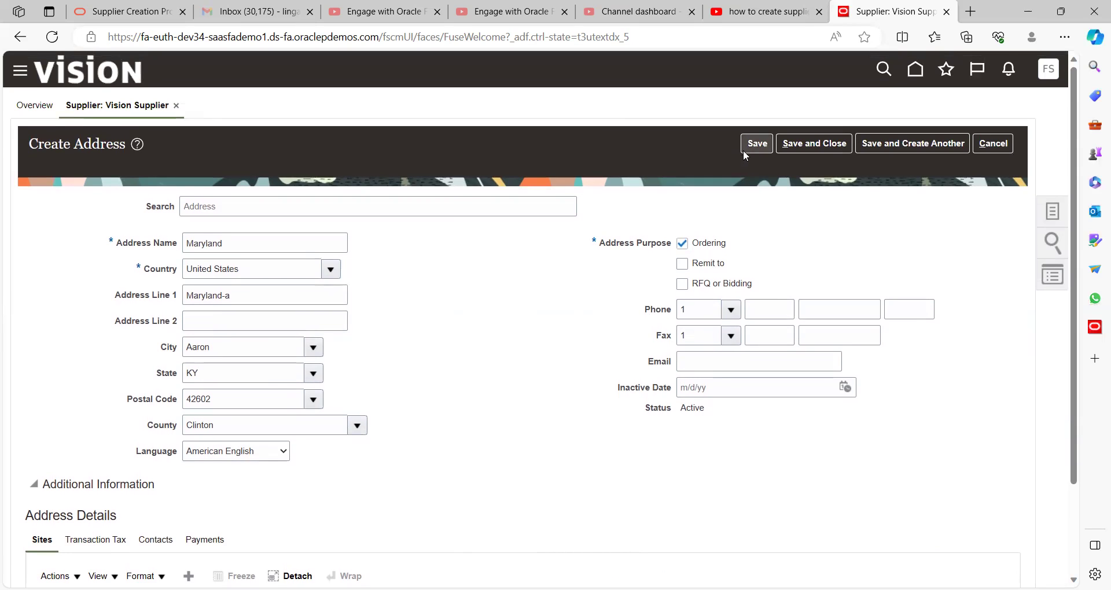
pyautogui.click(754, 145)
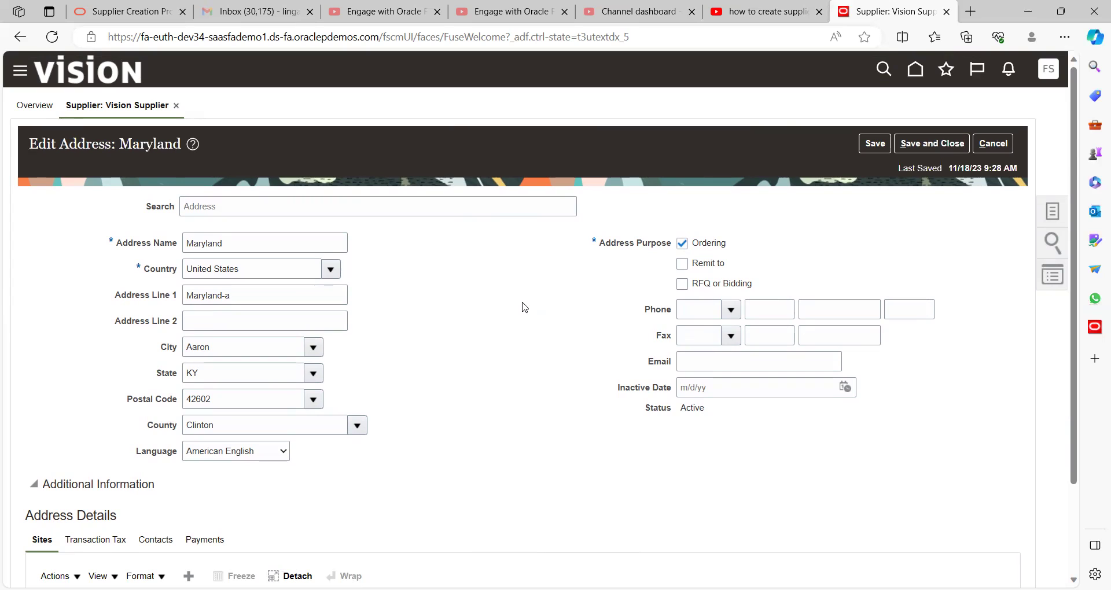
# Add the site Maryland to the address for US1 Business Unit with Purchasing as the site purpose.
pyautogui.scroll(-2, 526, 274)
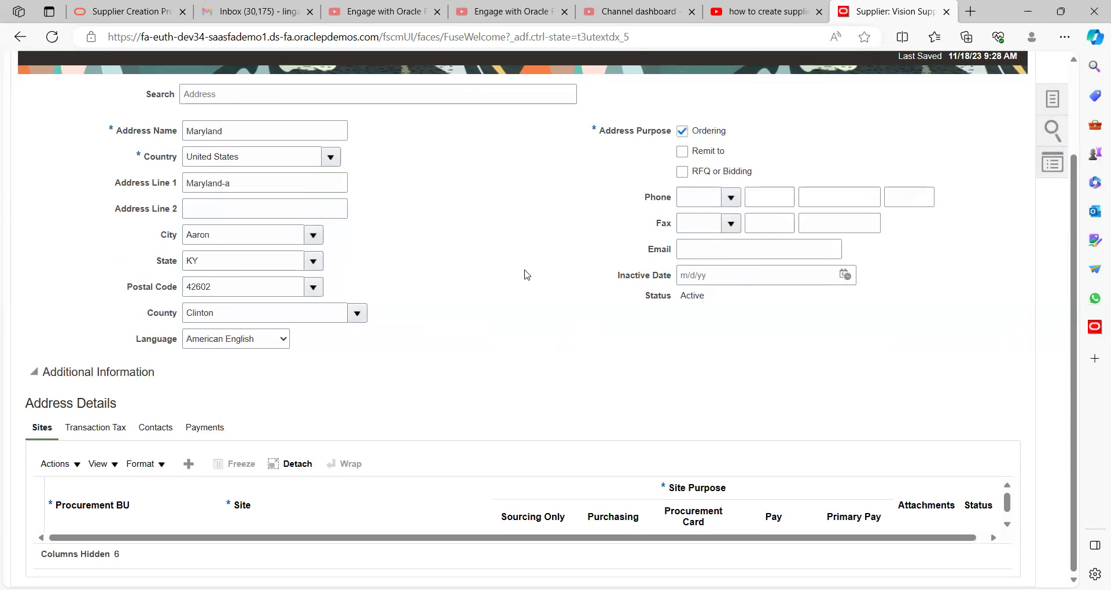
pyautogui.click(77, 469)
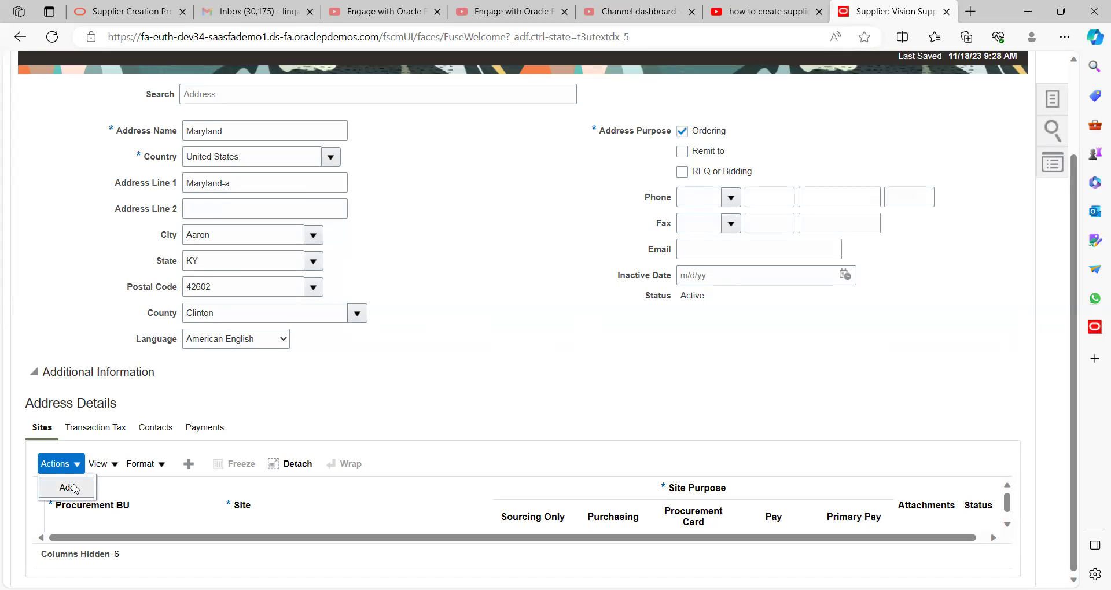
pyautogui.click(69, 487)
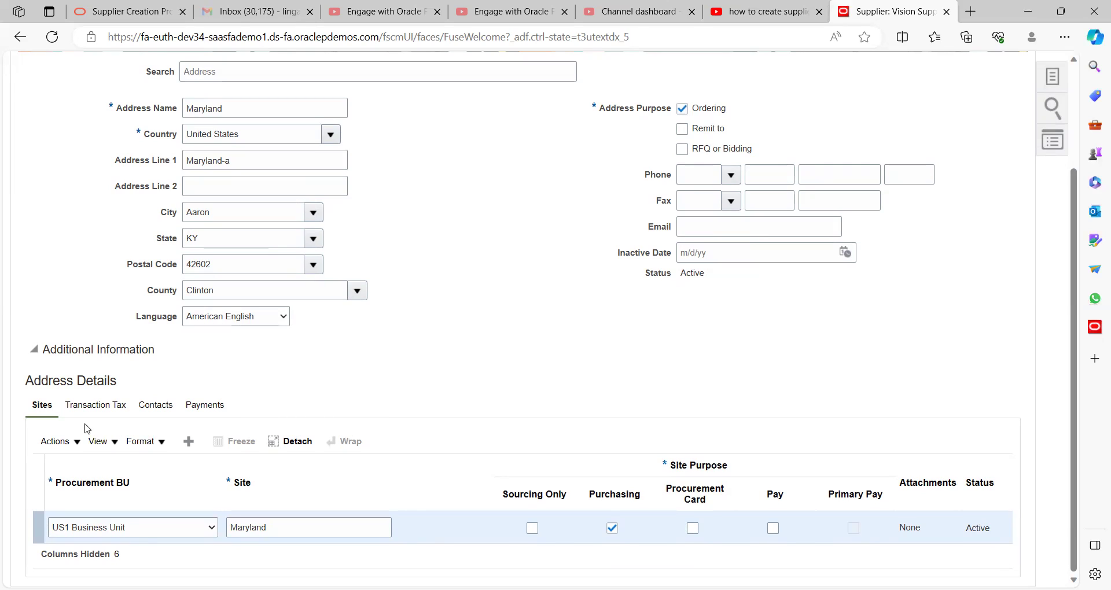
# Make Check the default payment method in the Maryland address's payment details.
pyautogui.click(211, 405)
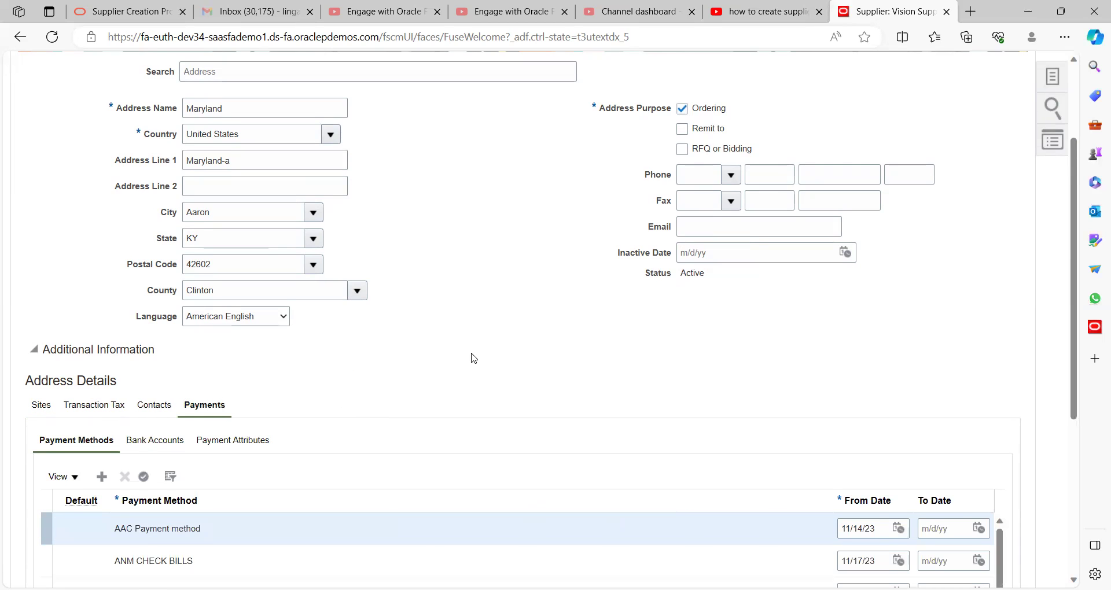
pyautogui.scroll(-5, 471, 357)
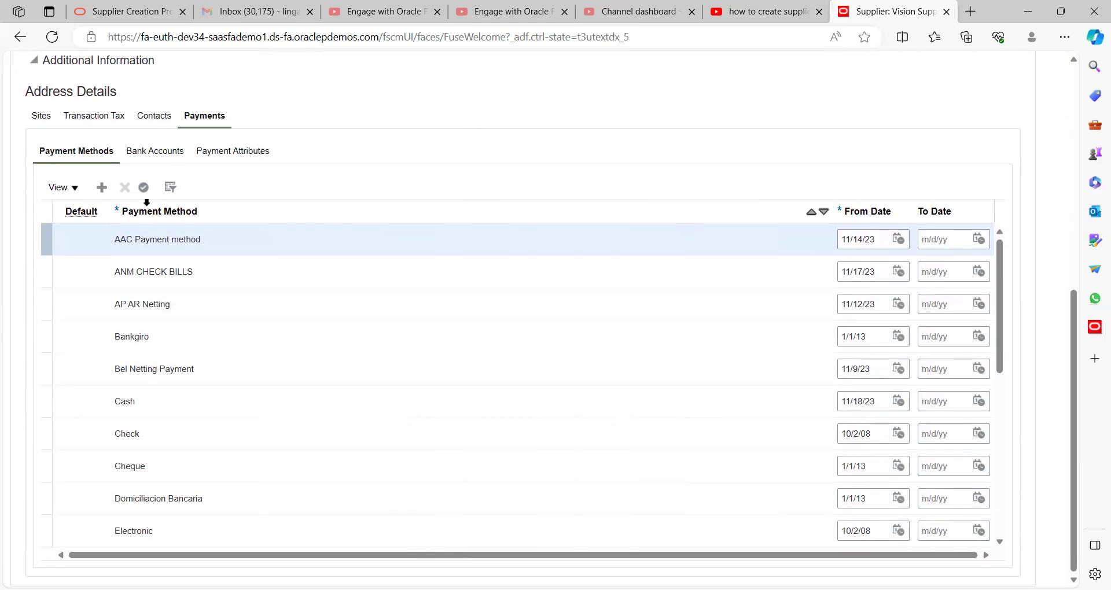
pyautogui.click(80, 433)
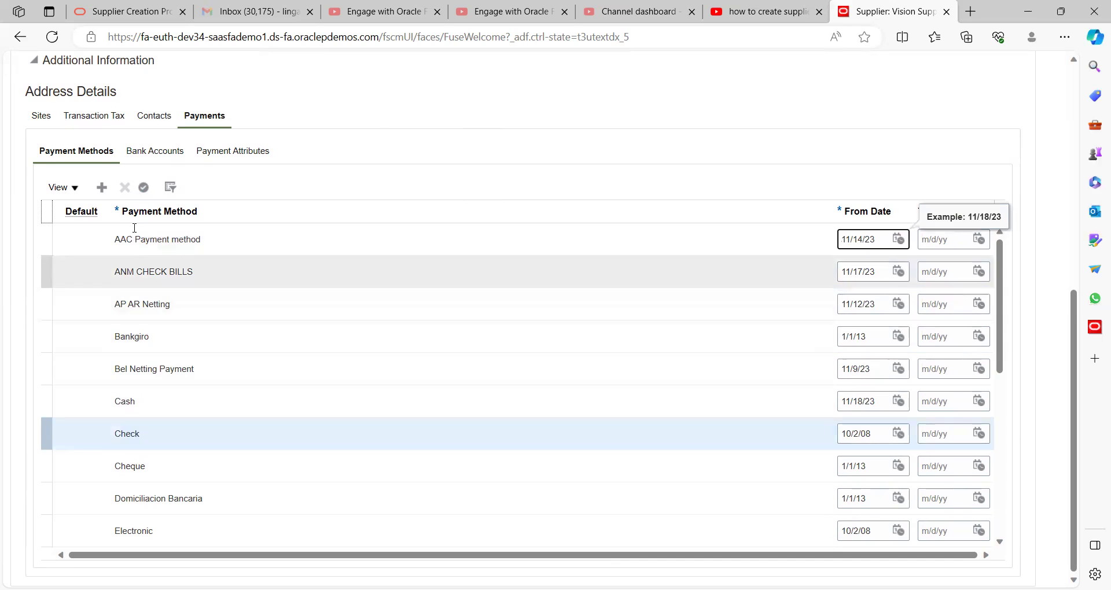
pyautogui.click(143, 188)
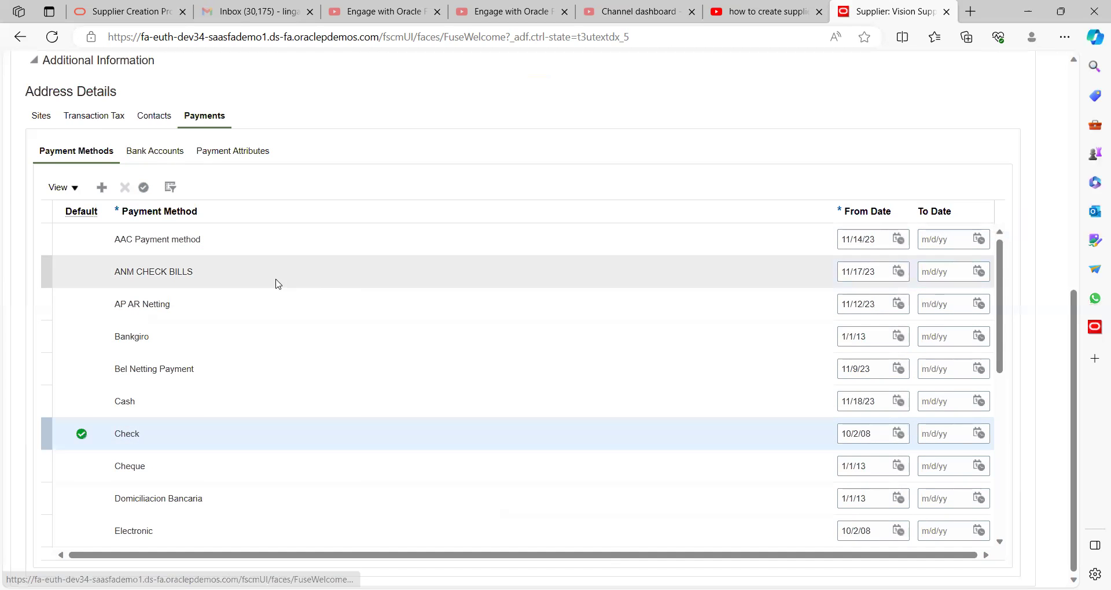
# Save and close the Maryland address, returning to the supplier's address list.
pyautogui.scroll(7, 449, 152)
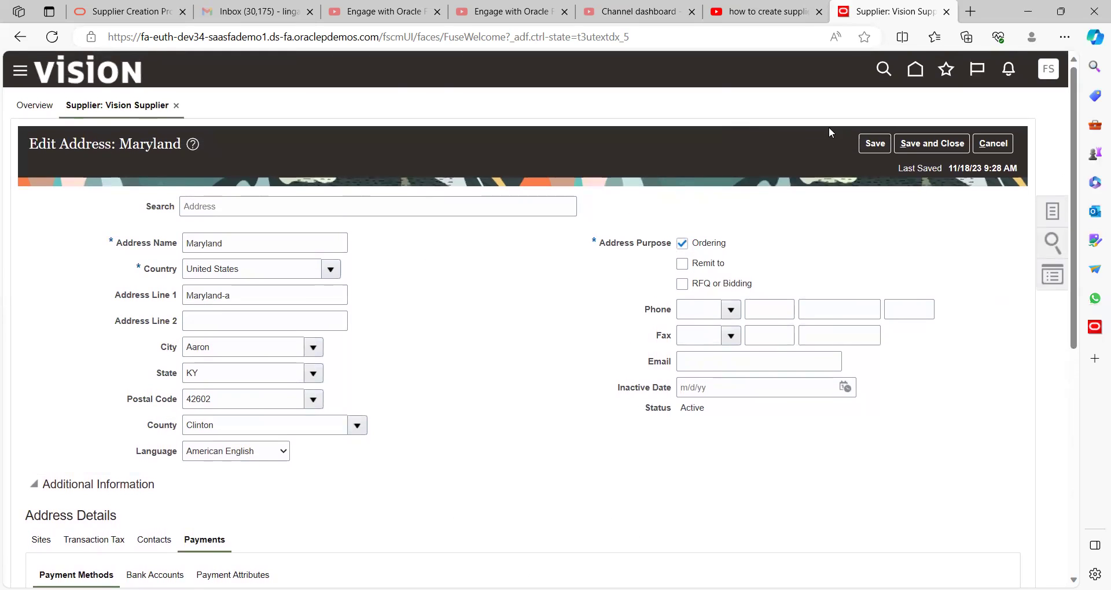
pyautogui.click(874, 143)
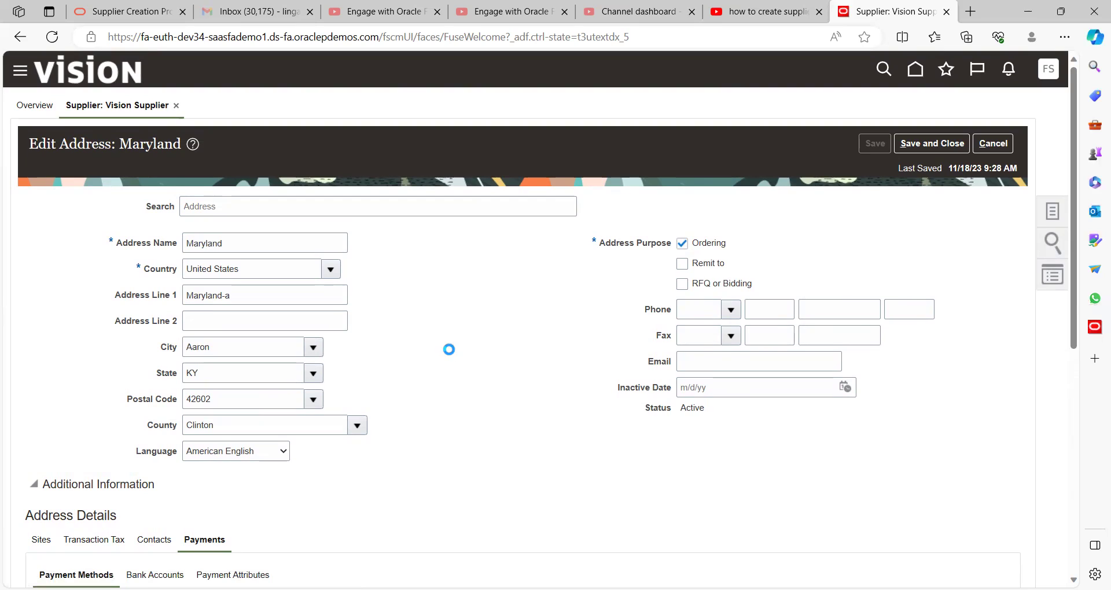
pyautogui.click(910, 147)
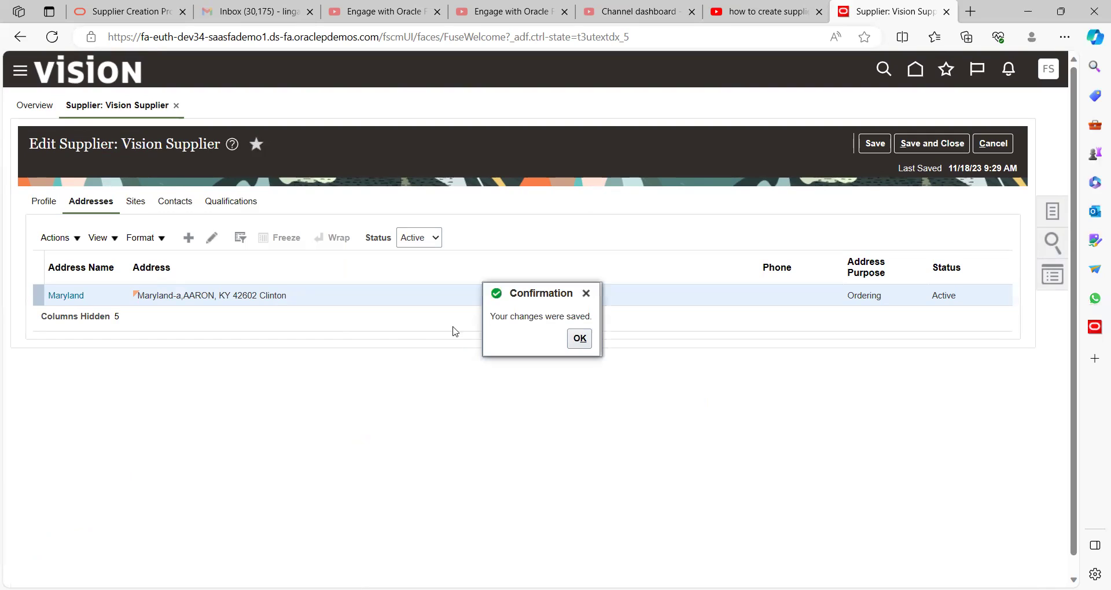
pyautogui.click(570, 340)
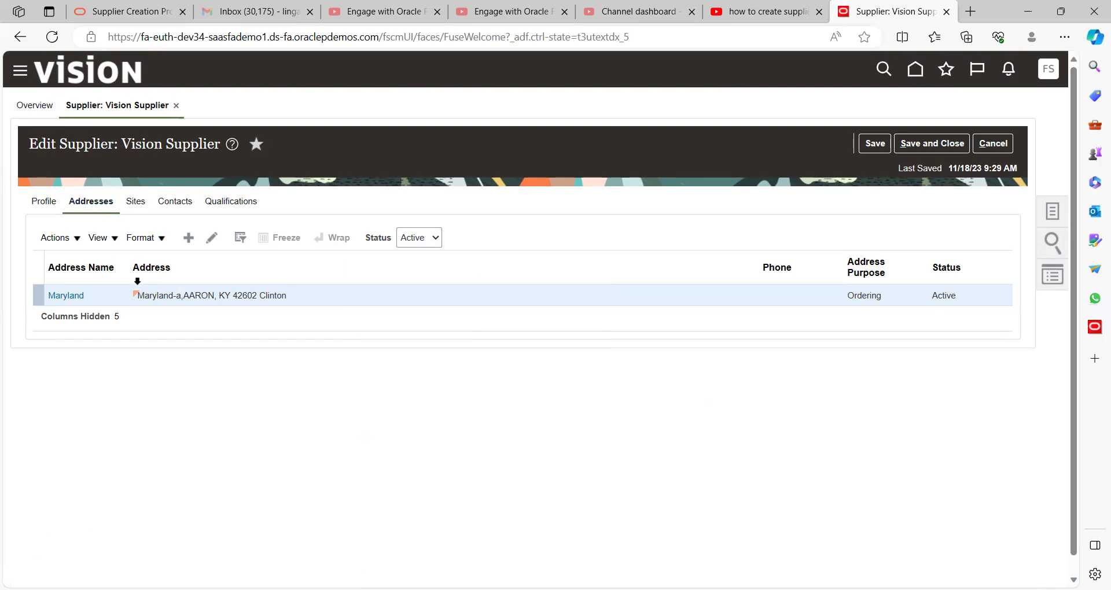
# Open the supplier's Maryland site for editing and look over its general identification and B2B communication settings.
pyautogui.click(137, 207)
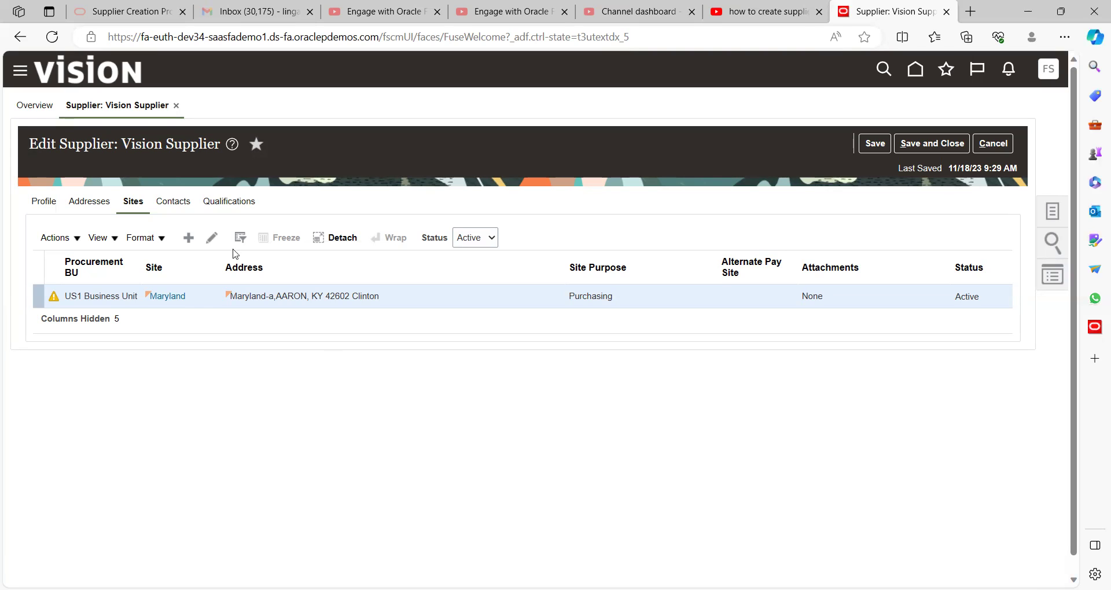
pyautogui.click(211, 238)
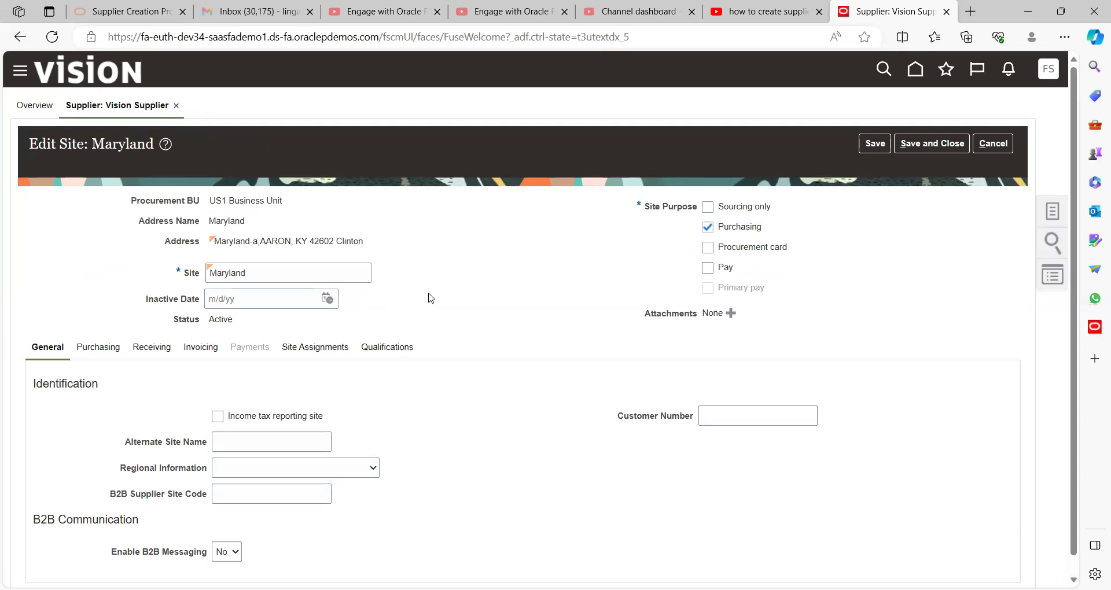
pyautogui.scroll(-1, 429, 298)
pyautogui.scroll(1, 430, 298)
pyautogui.scroll(-1, 429, 298)
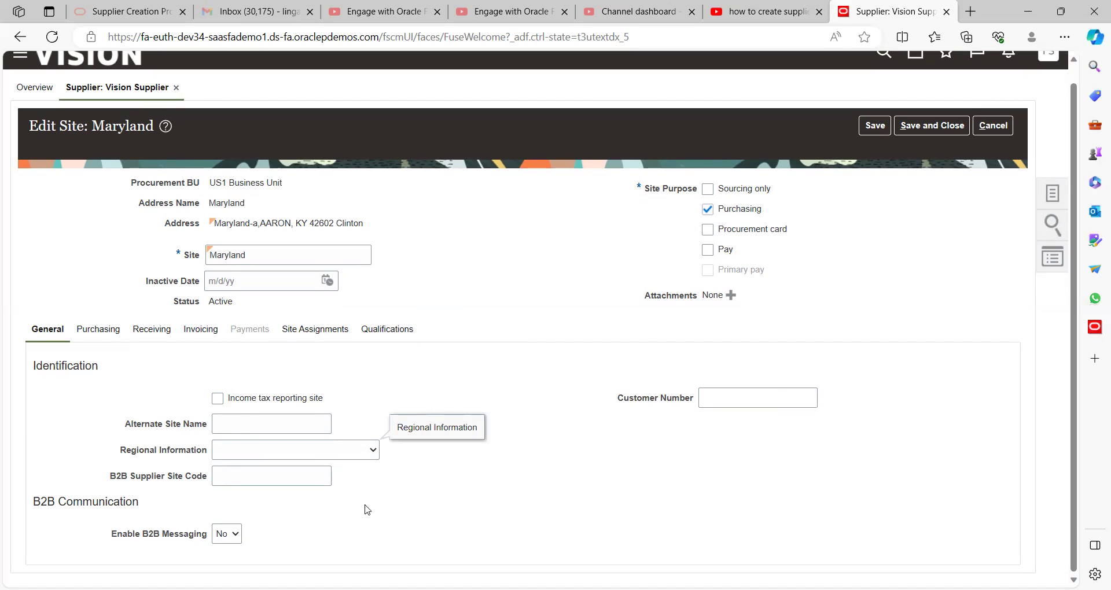
pyautogui.press('Tab')
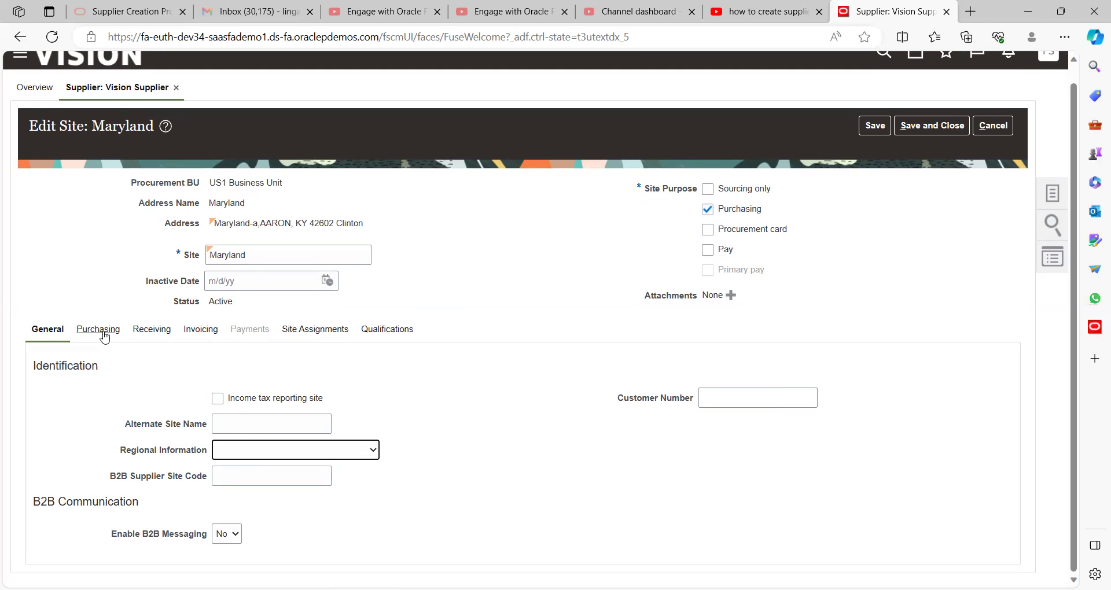
# Review the Maryland site's purchasing settings, including the choices for communication method, required acknowledgment and freight terms.
pyautogui.click(83, 331)
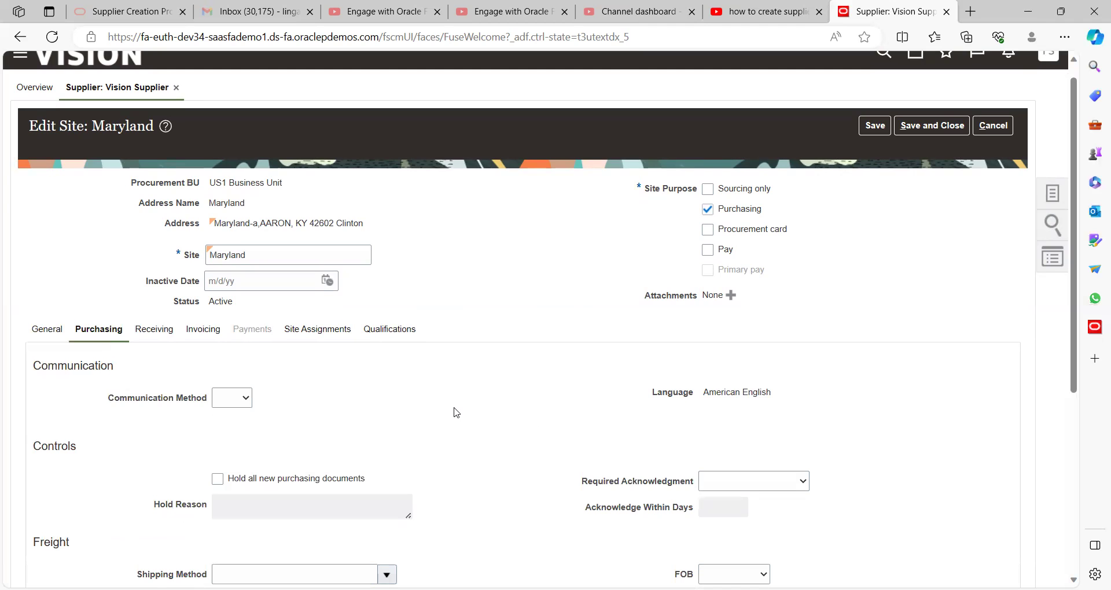
pyautogui.scroll(-5, 456, 412)
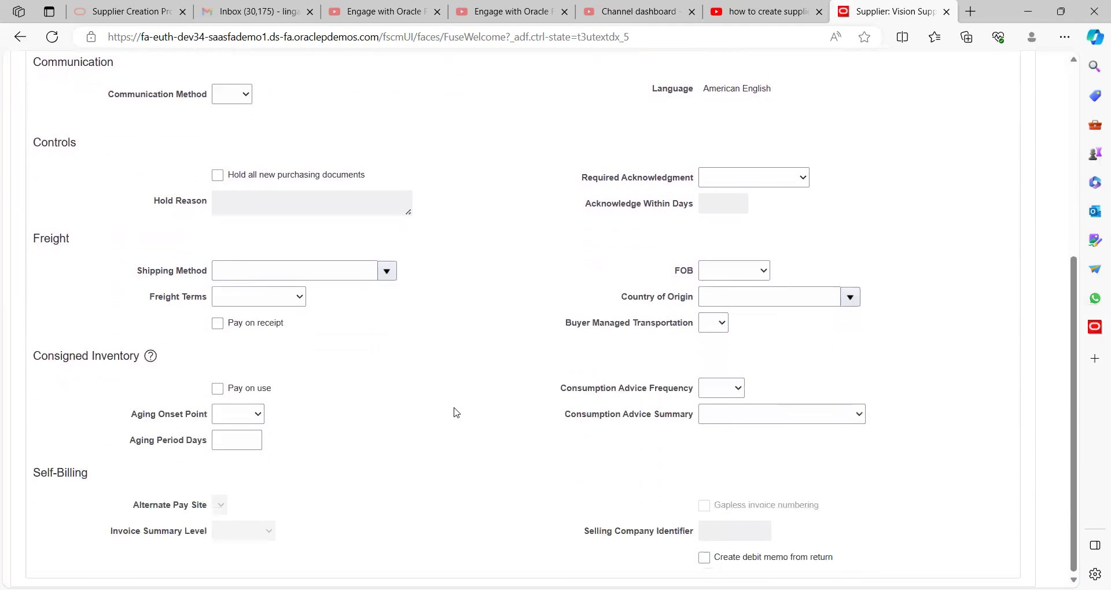
pyautogui.scroll(2, 454, 412)
pyautogui.click(233, 231)
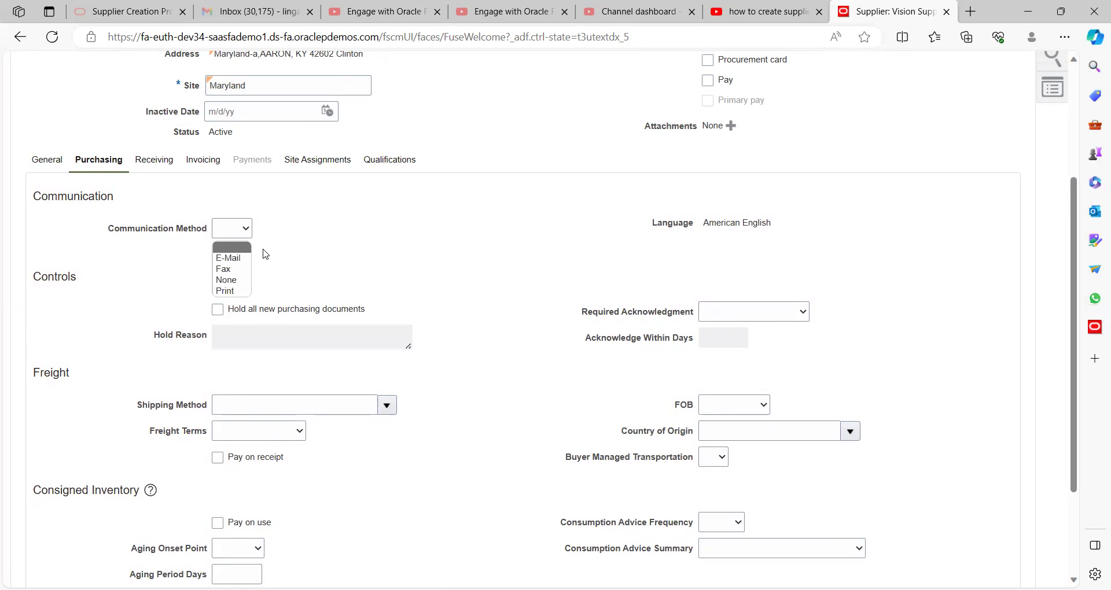
pyautogui.click(461, 248)
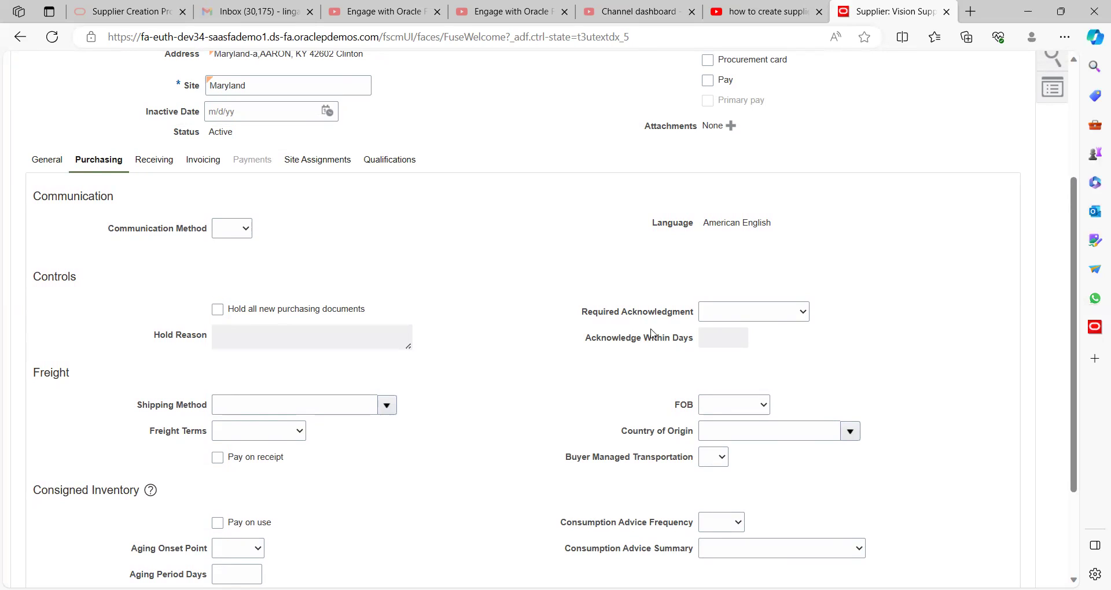
pyautogui.click(745, 314)
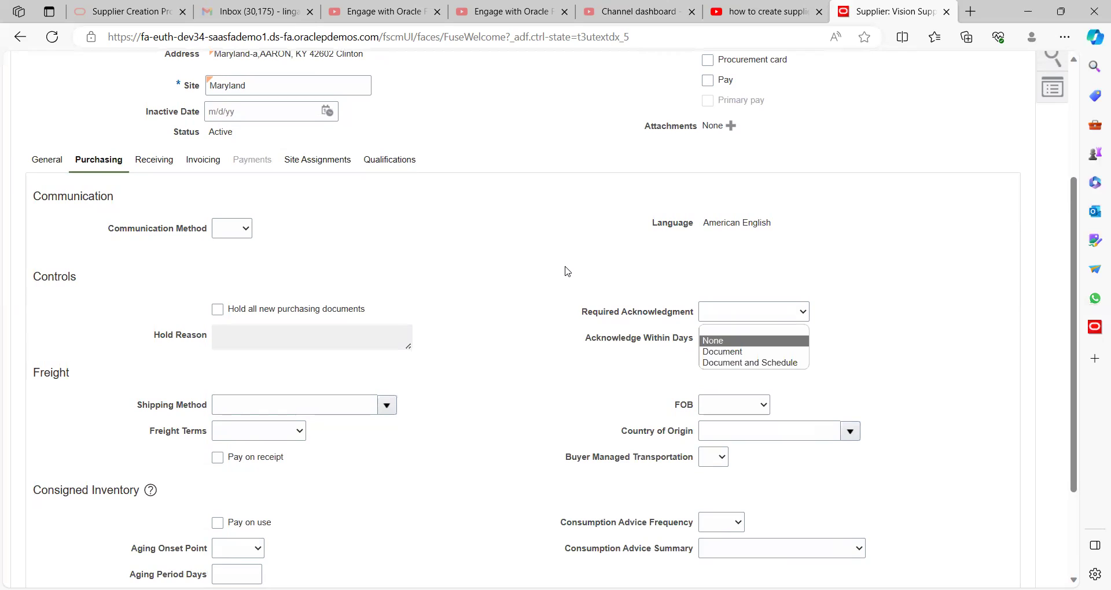
pyautogui.click(613, 342)
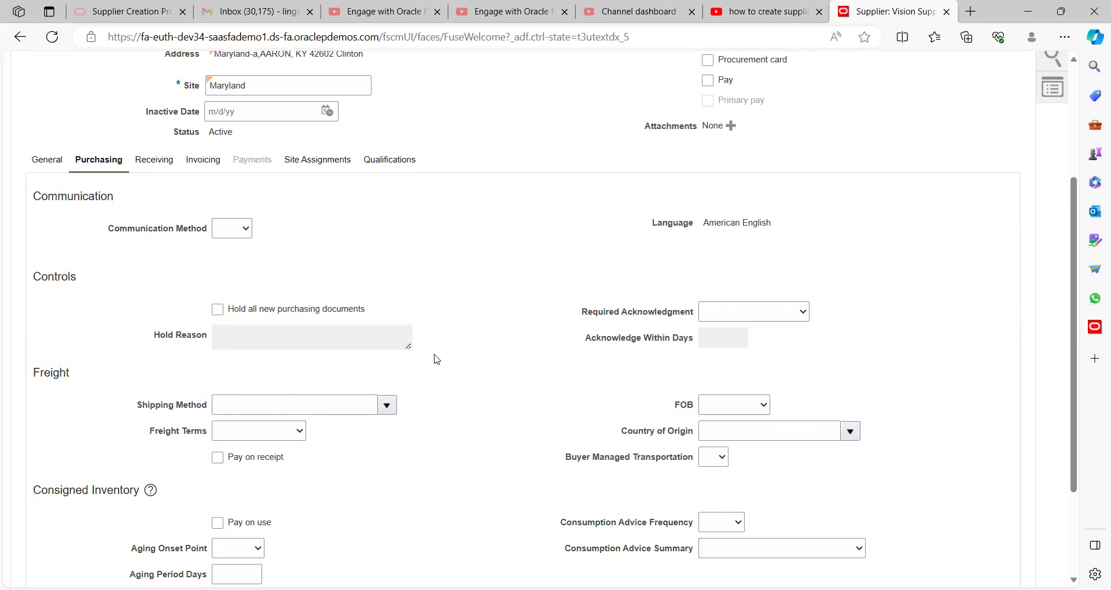
pyautogui.click(249, 434)
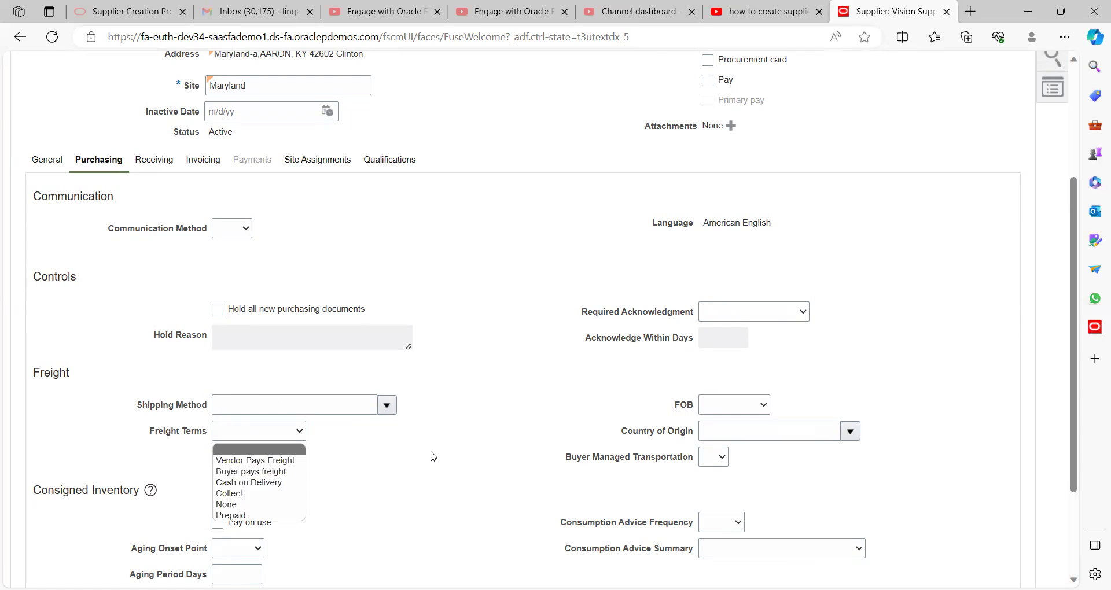
pyautogui.click(433, 456)
pyautogui.scroll(-1, 433, 456)
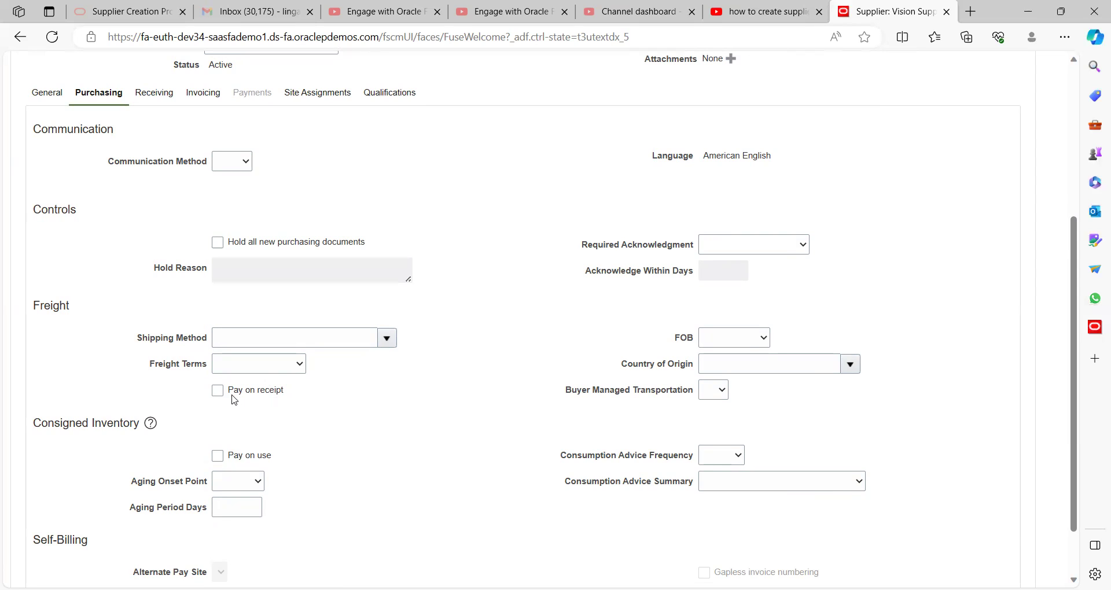
pyautogui.scroll(-1, 339, 414)
pyautogui.scroll(-1, 339, 414)
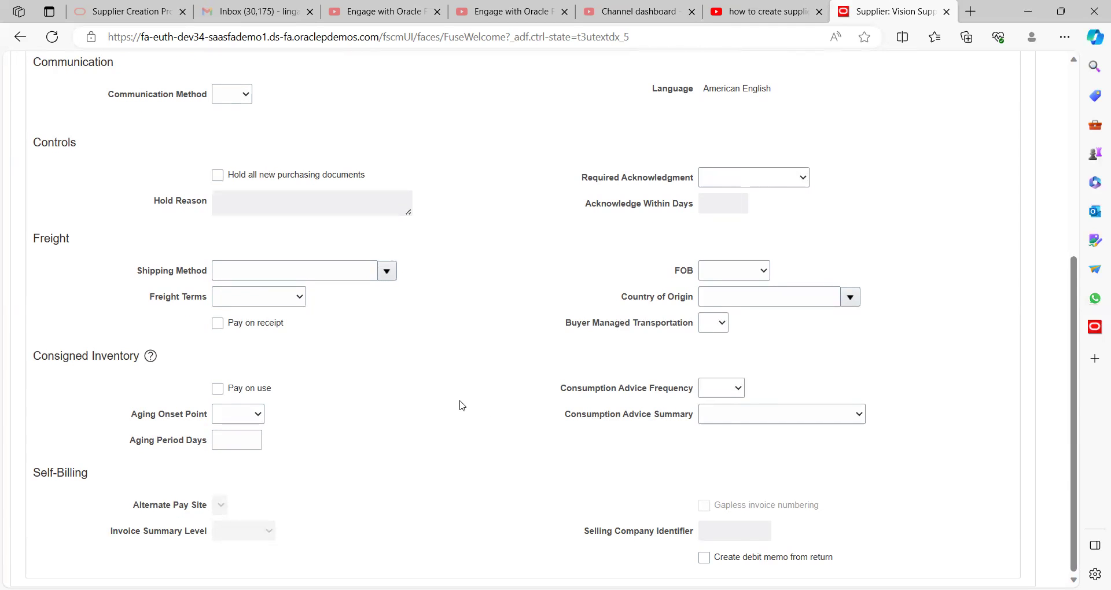
pyautogui.scroll(4, 461, 405)
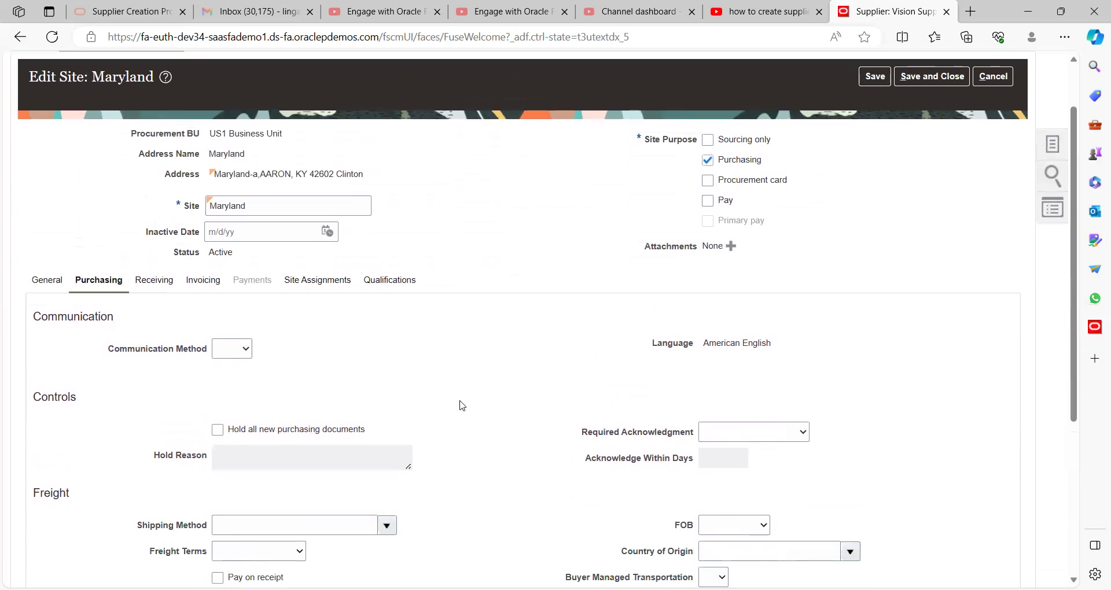
# Review the Maryland site's receiving settings and its invoicing controls, including the invoice match option and match approval level choices.
pyautogui.click(154, 281)
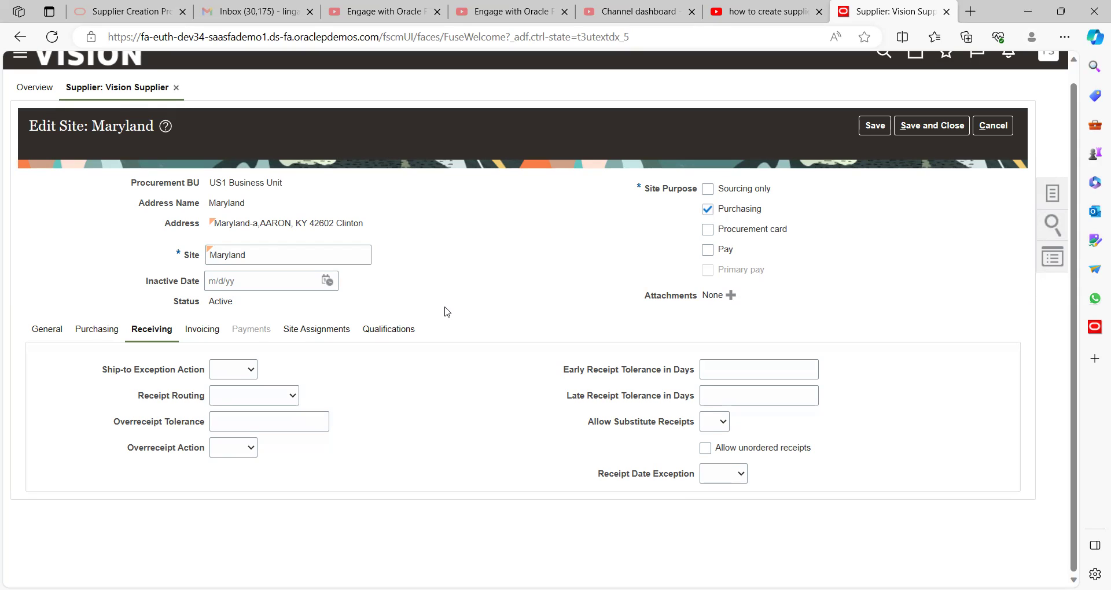
pyautogui.click(203, 333)
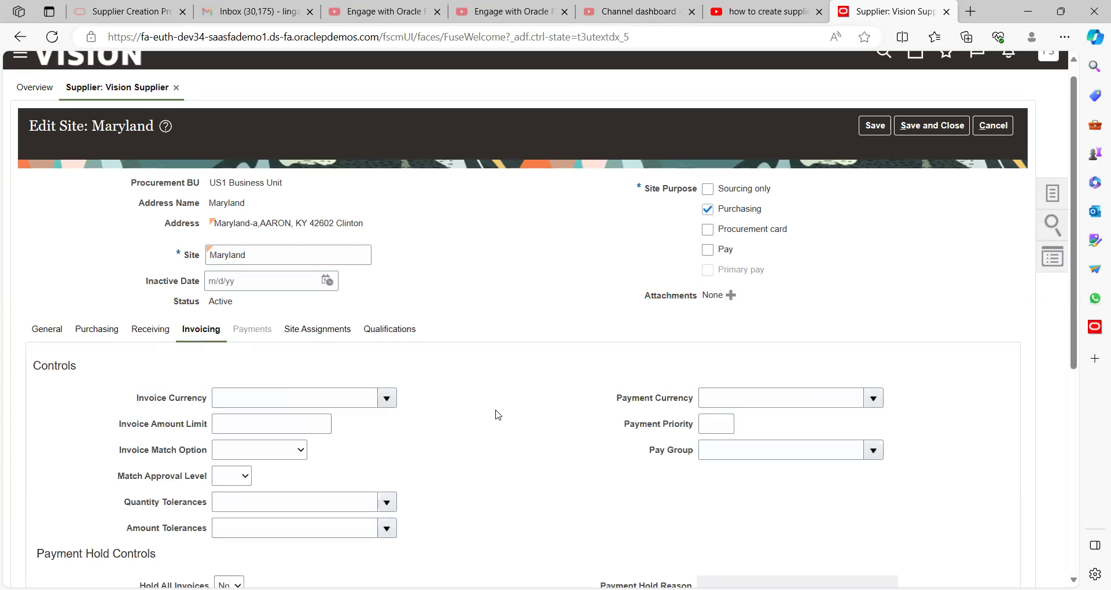
pyautogui.scroll(-3, 496, 414)
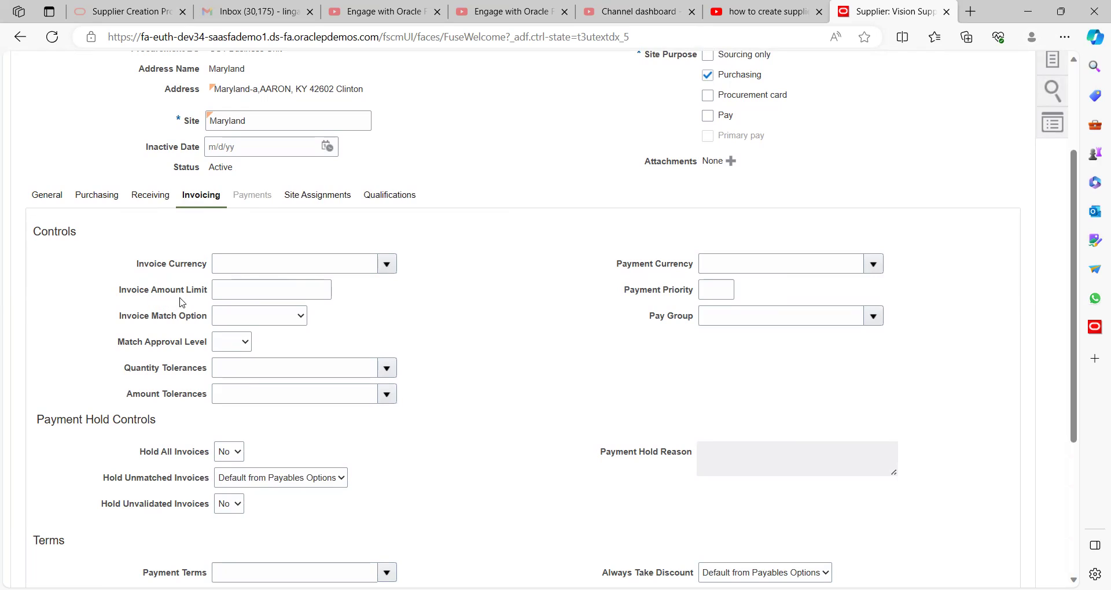
pyautogui.click(254, 290)
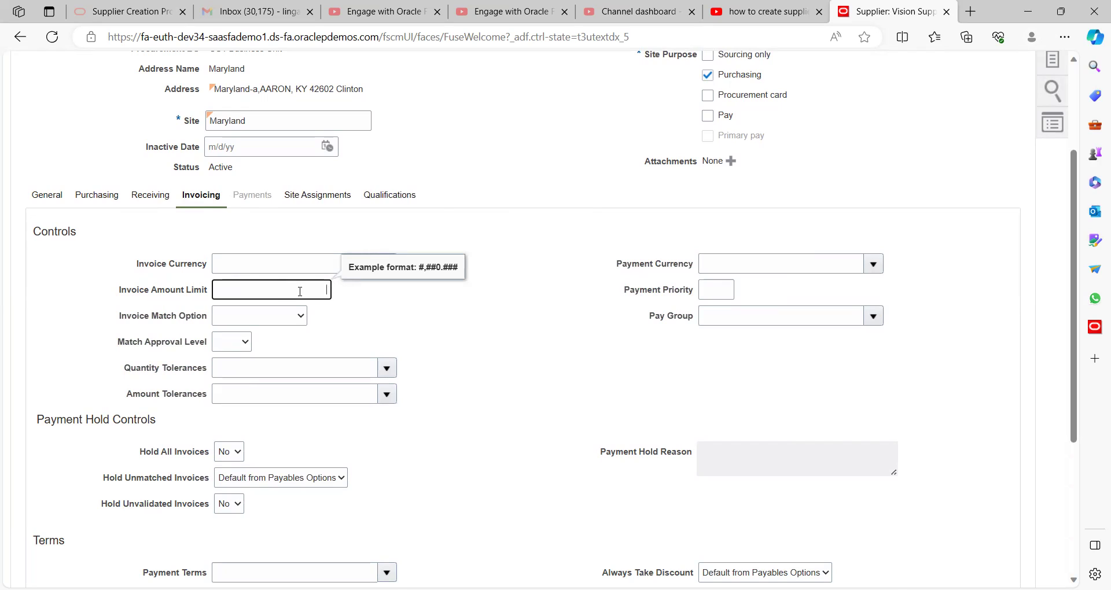
pyautogui.click(226, 323)
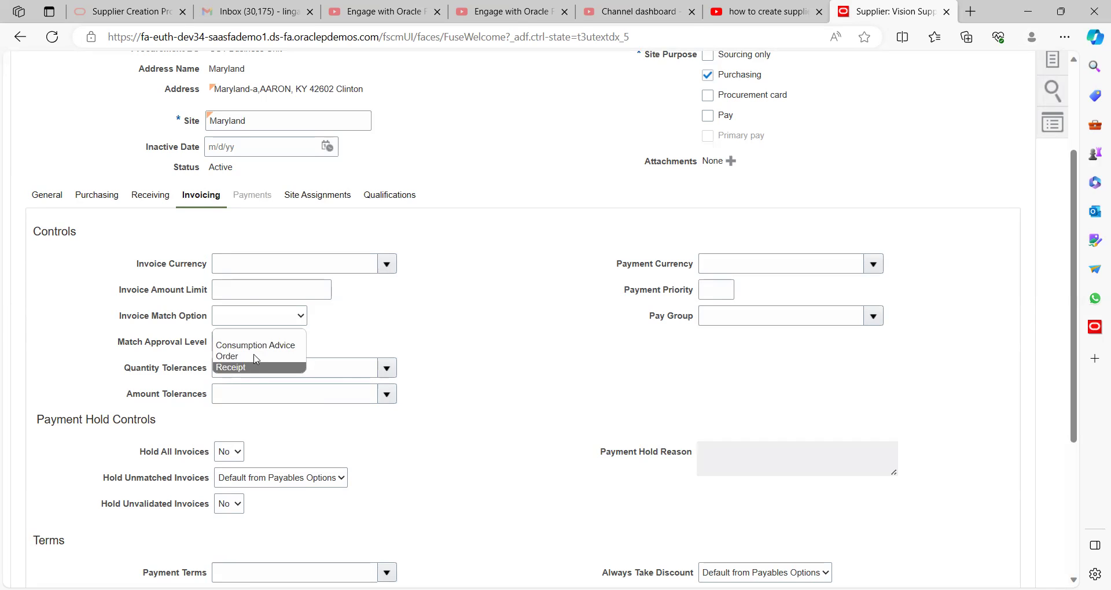
pyautogui.press('Up')
pyautogui.press('Up')
pyautogui.click(393, 336)
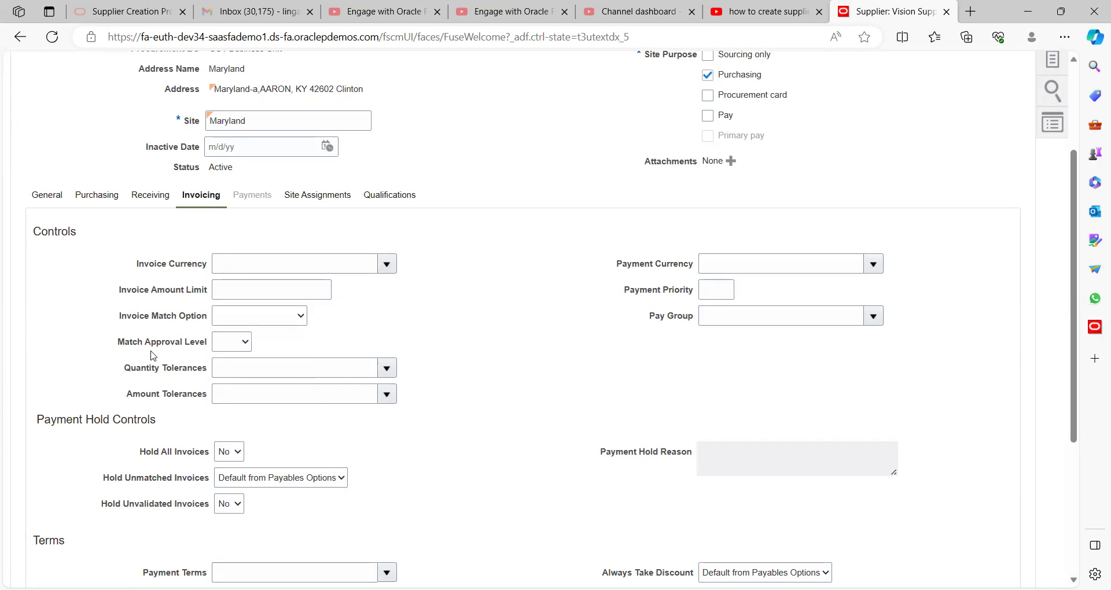
pyautogui.click(230, 342)
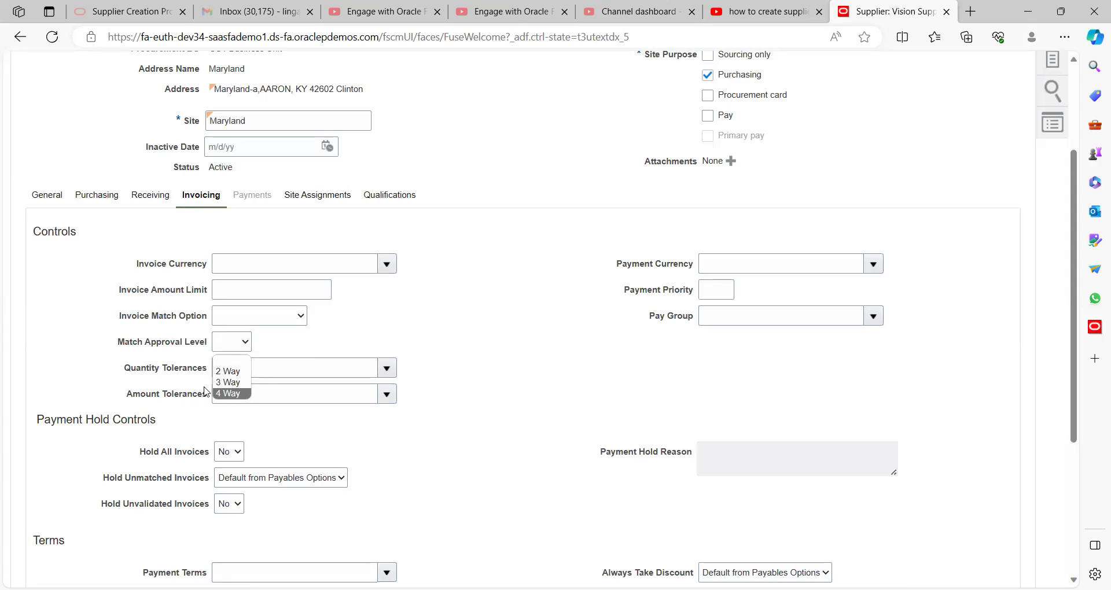
pyautogui.click(473, 363)
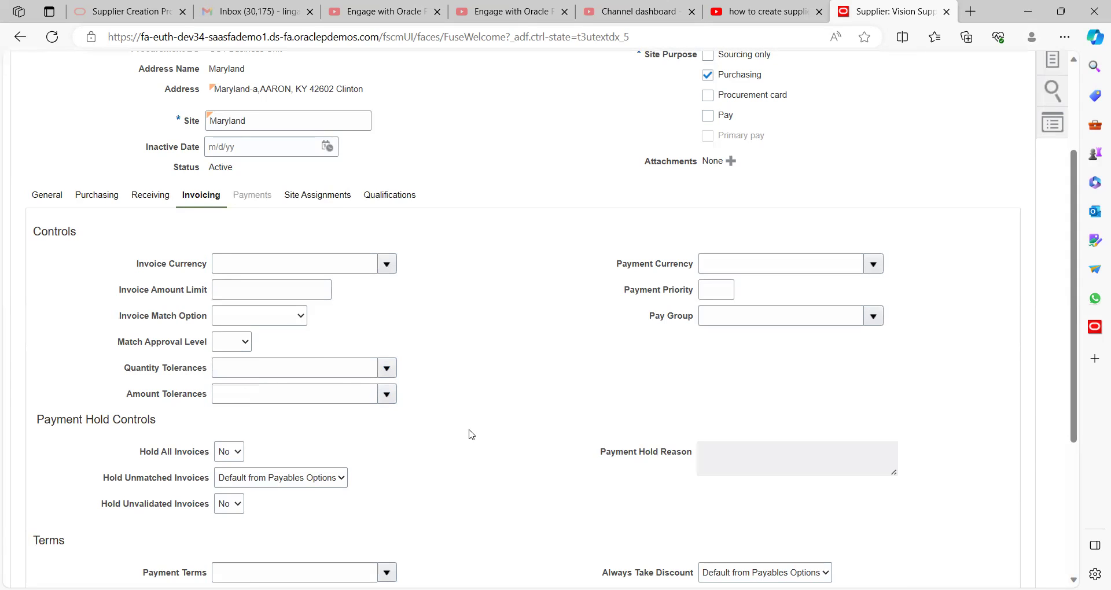
# Set the Maryland site's payment terms for invoicing to Immediate and save the site.
pyautogui.scroll(-3, 471, 433)
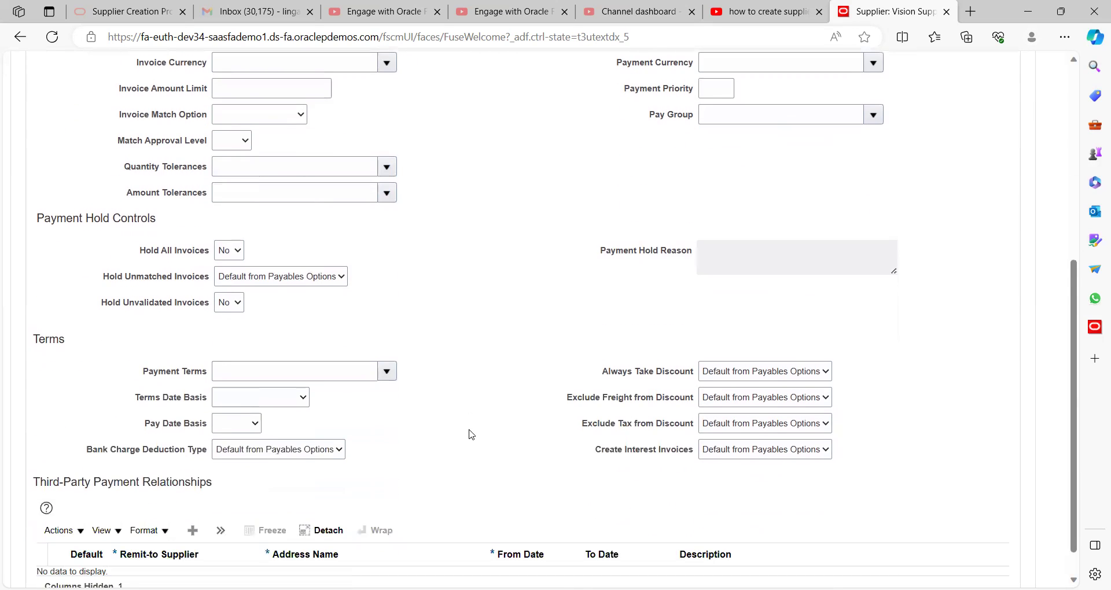
pyautogui.scroll(-1, 471, 434)
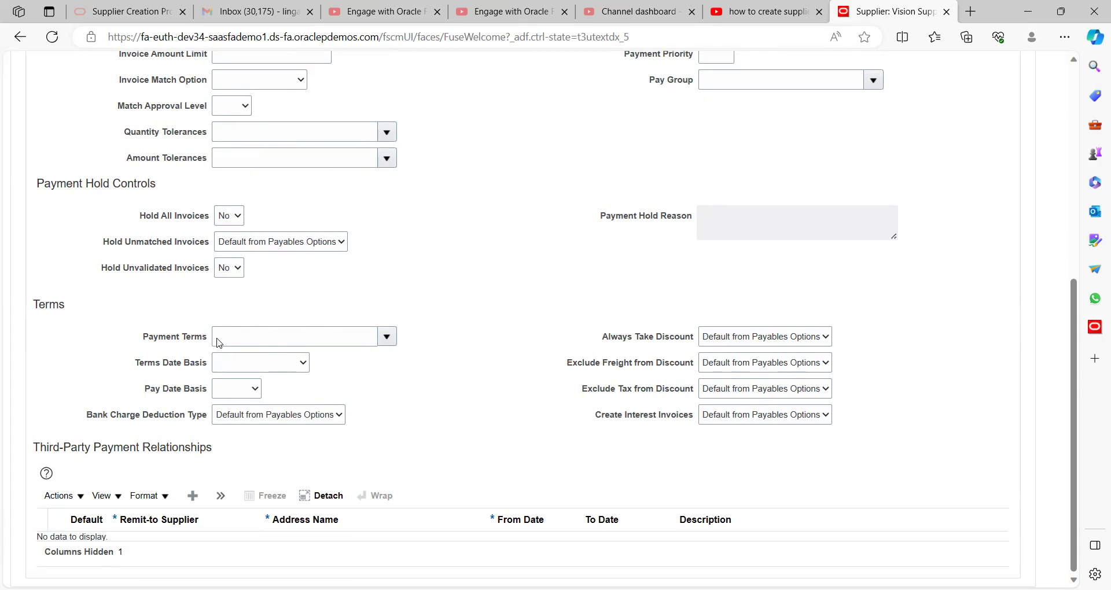
pyautogui.click(387, 336)
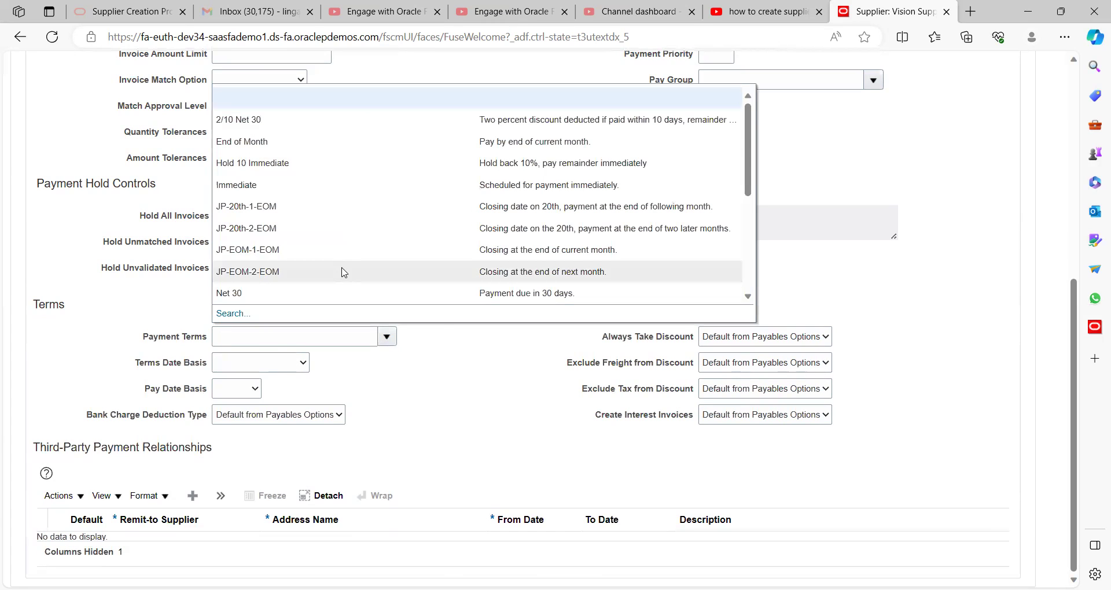
pyautogui.click(245, 184)
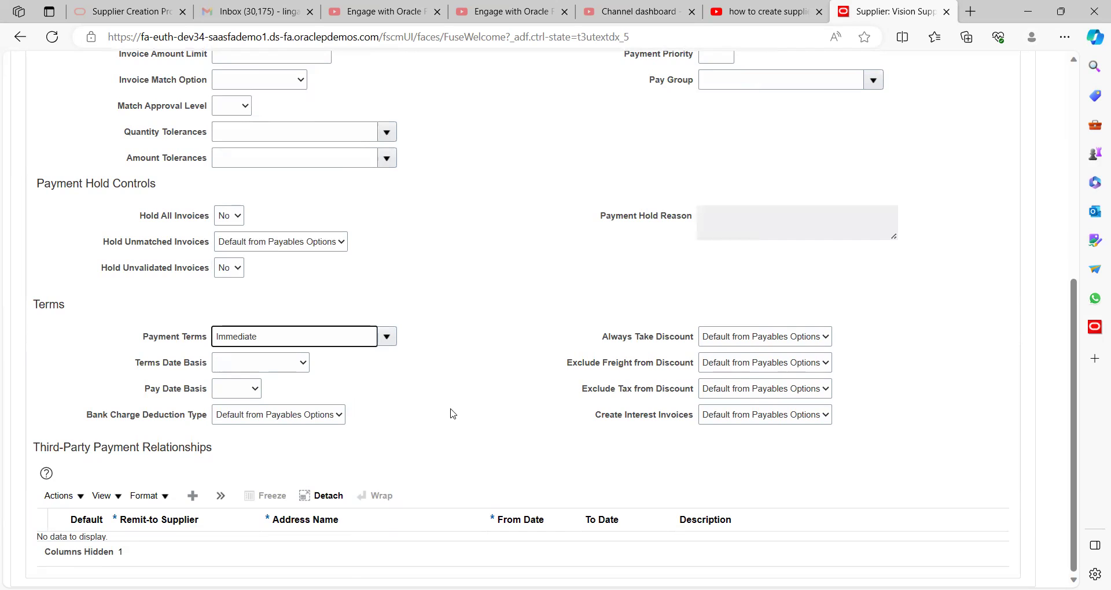
pyautogui.scroll(7, 453, 414)
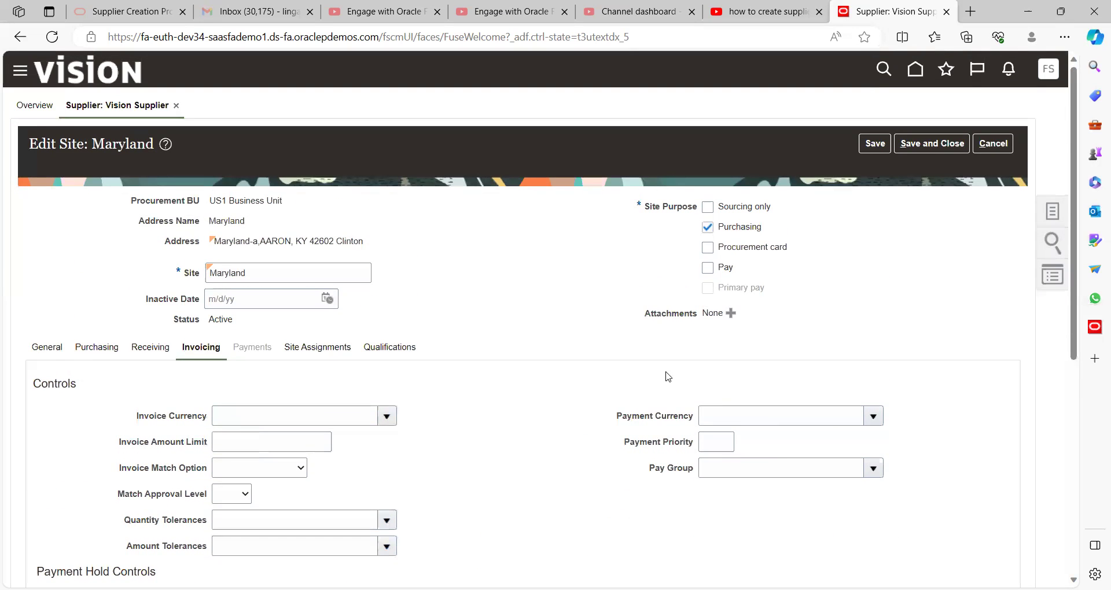
pyautogui.click(872, 147)
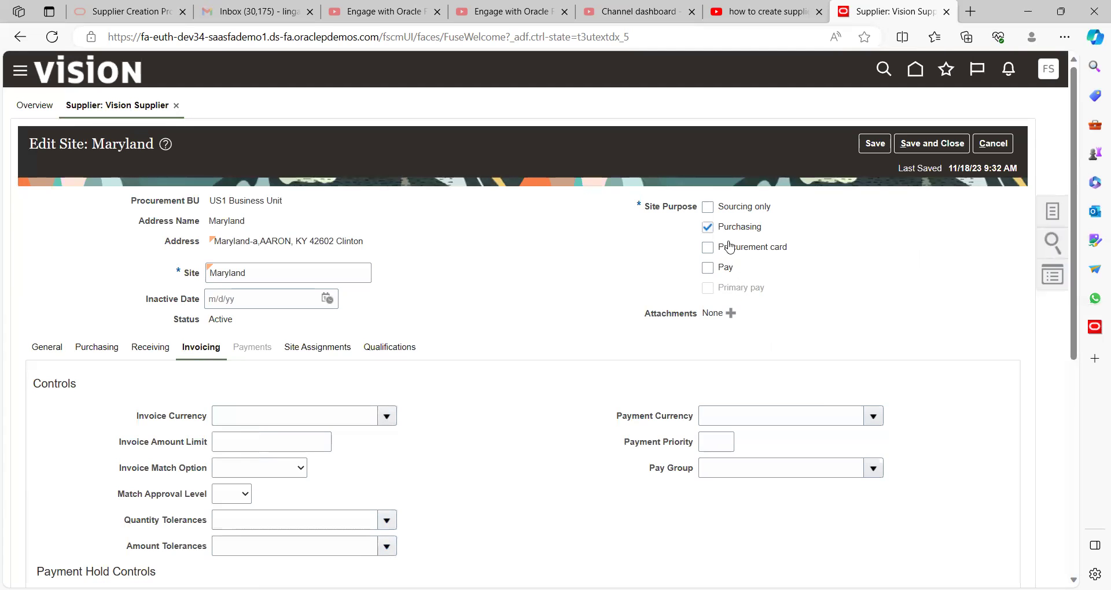
# Add Pay as a site purpose for the Maryland site, then save and close it.
pyautogui.click(709, 273)
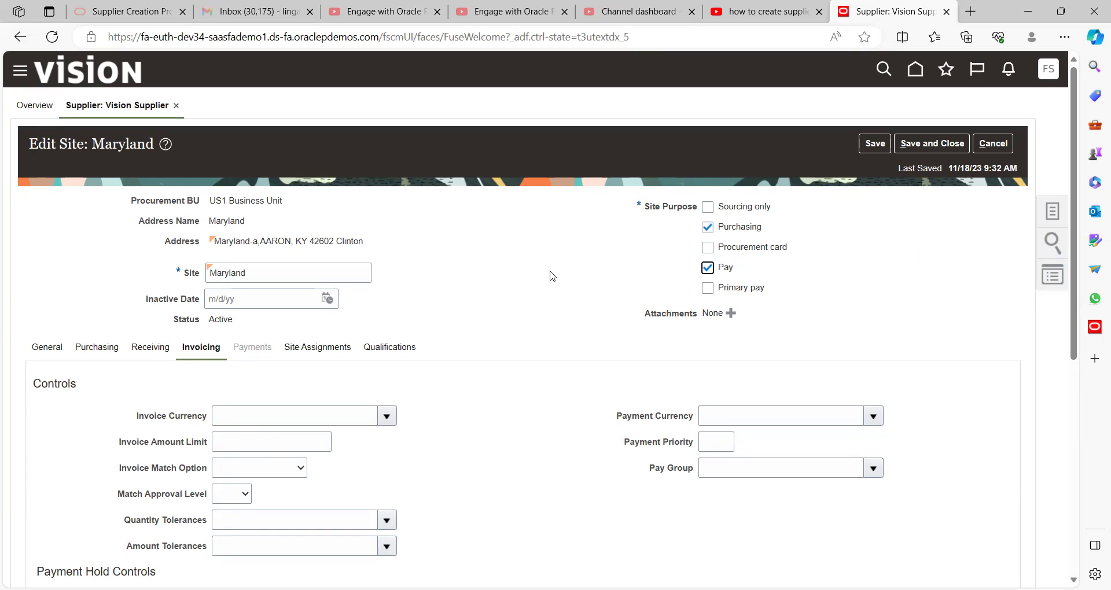
pyautogui.click(910, 146)
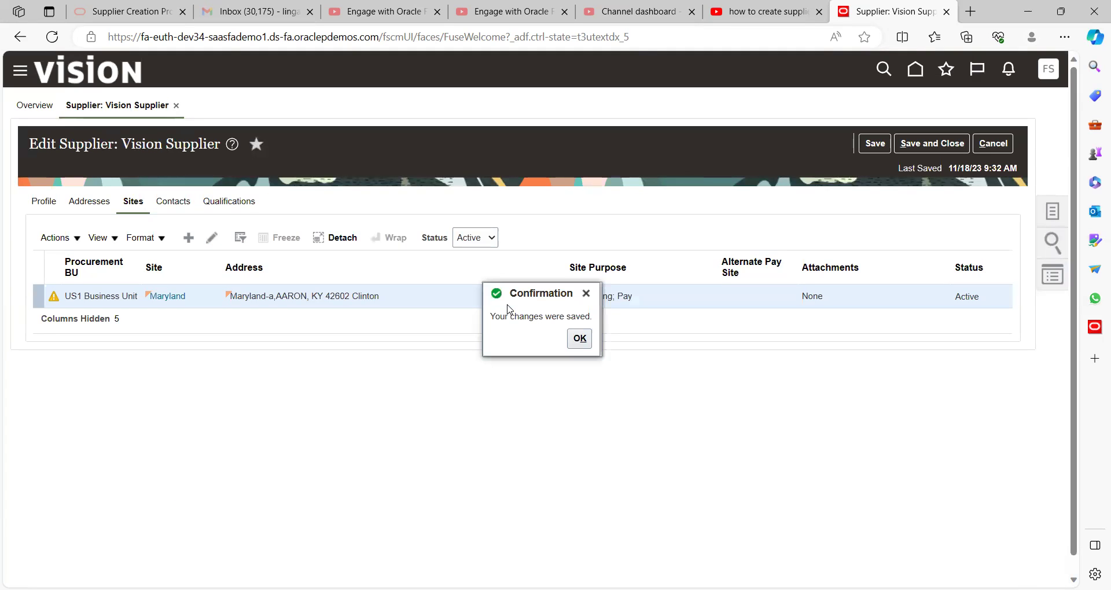
pyautogui.click(579, 338)
# Edit the Maryland site and add a site assignment with US1 Business Unit as the client BU.
pyautogui.click(214, 238)
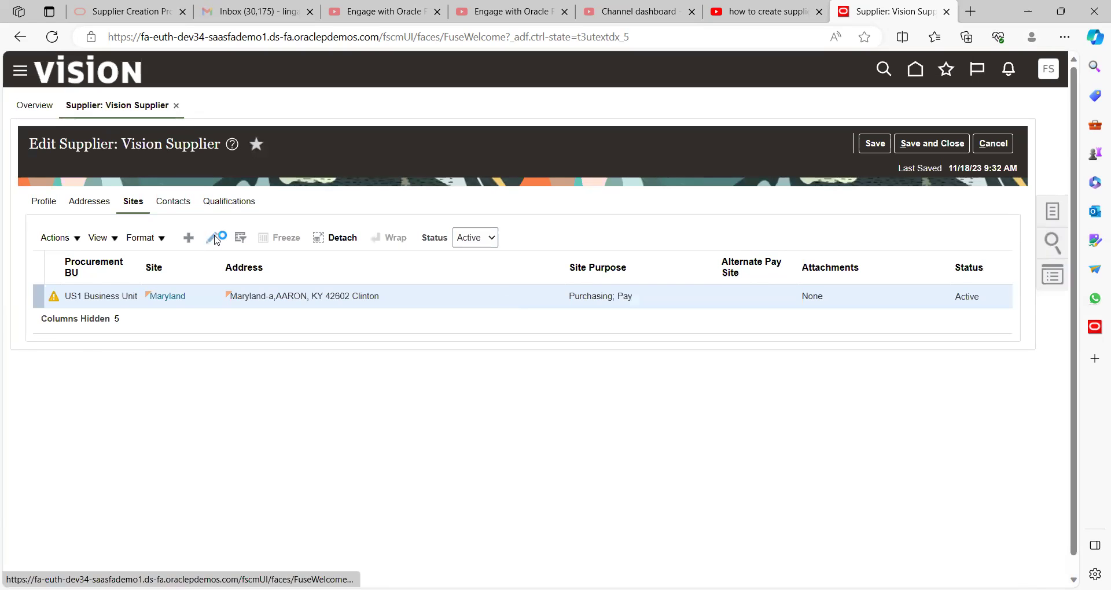
pyautogui.click(311, 349)
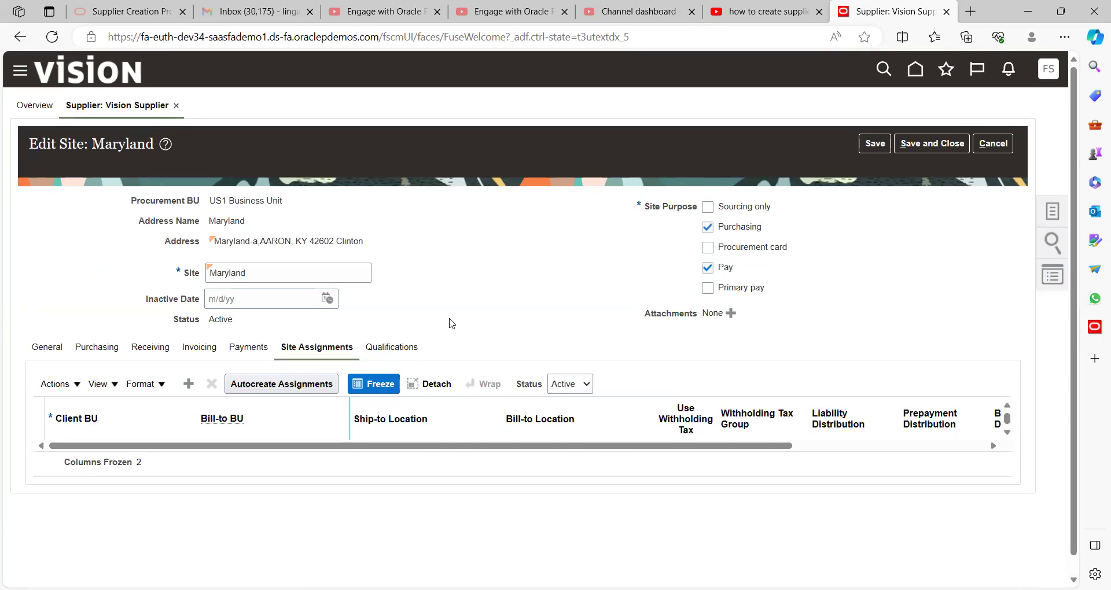
pyautogui.scroll(-1, 450, 323)
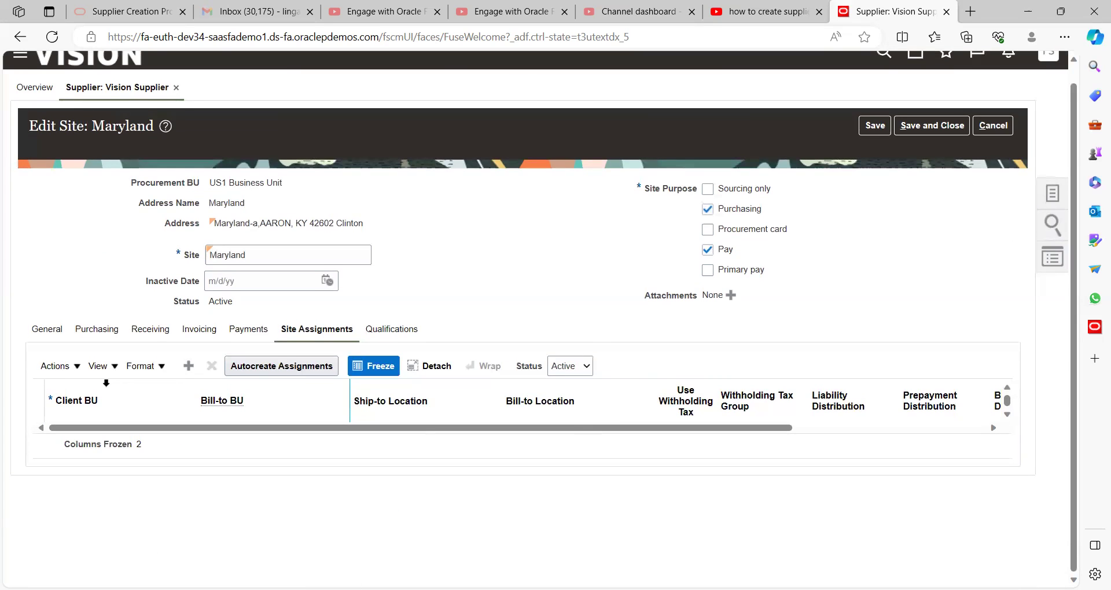
pyautogui.click(56, 366)
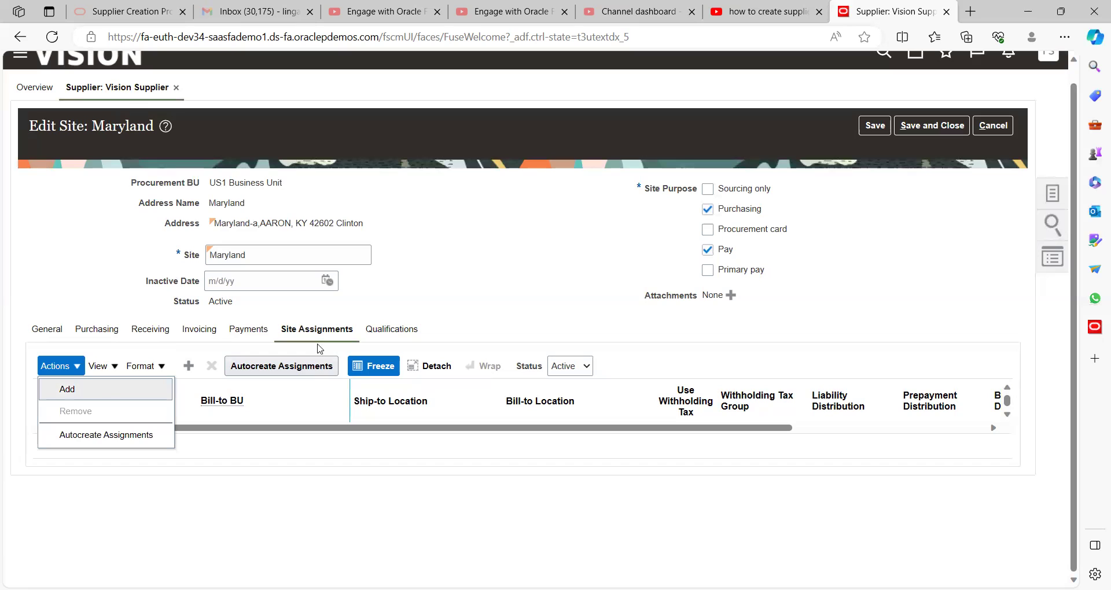
pyautogui.click(72, 389)
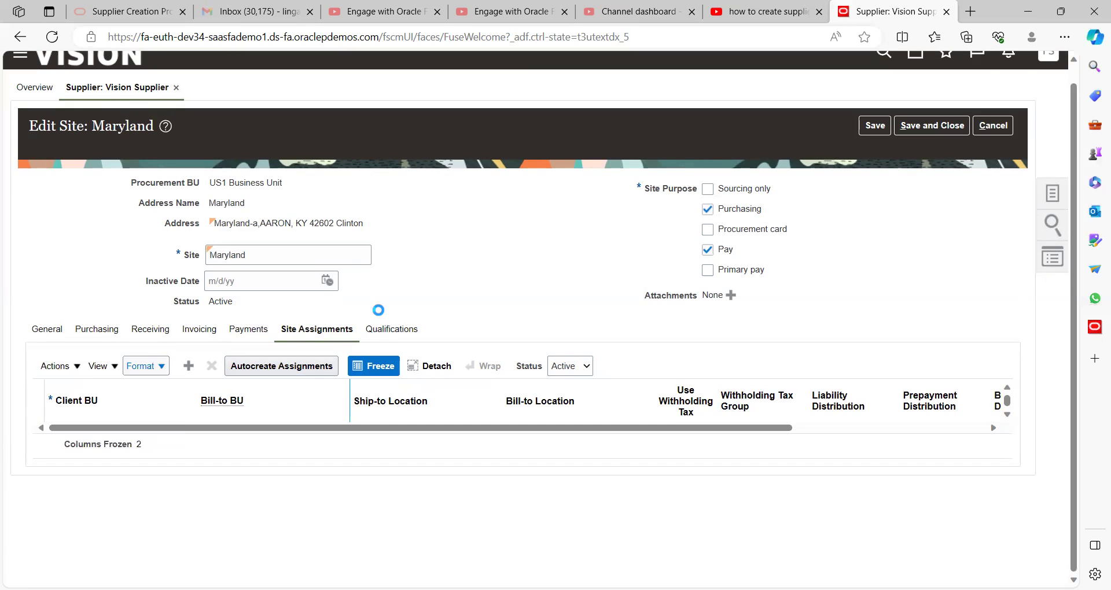
pyautogui.click(145, 445)
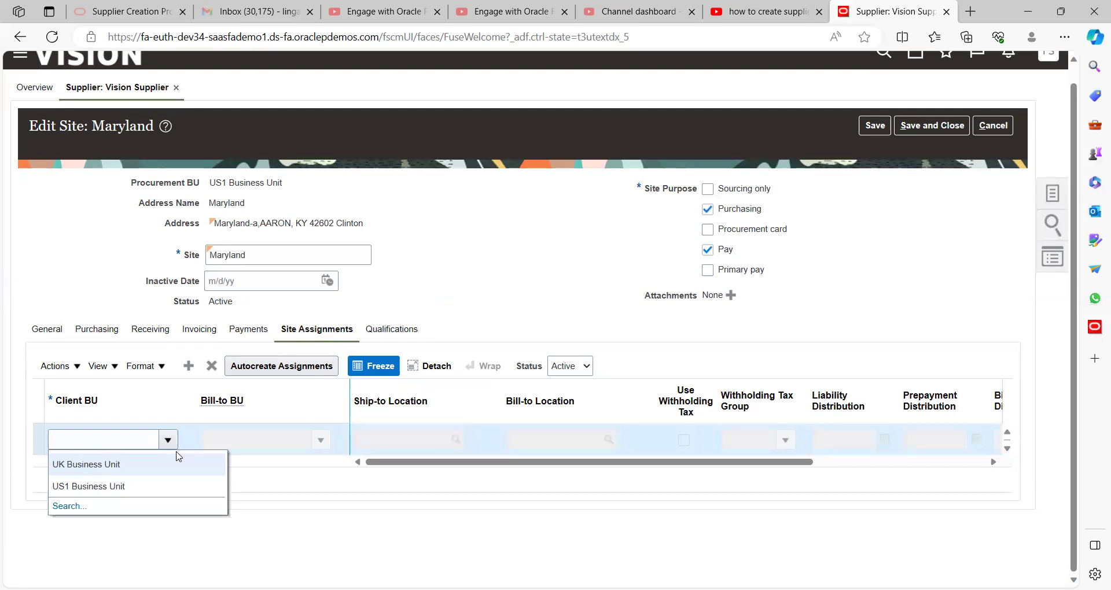
pyautogui.click(93, 486)
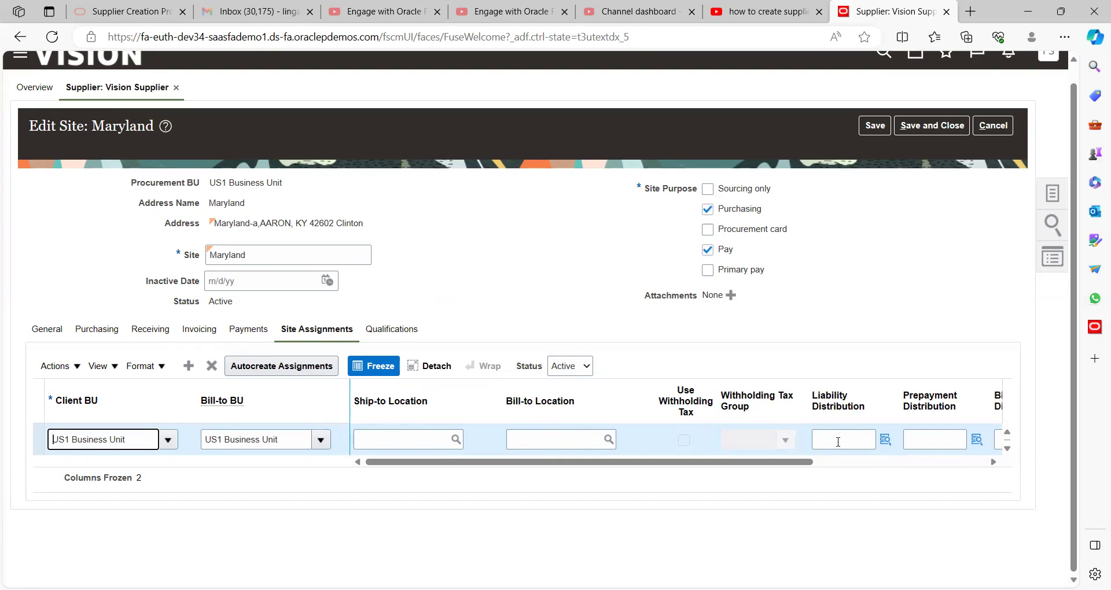
# Check the new assignment's liability and prepayment distribution fields, then save and close the Maryland site.
pyautogui.click(835, 463)
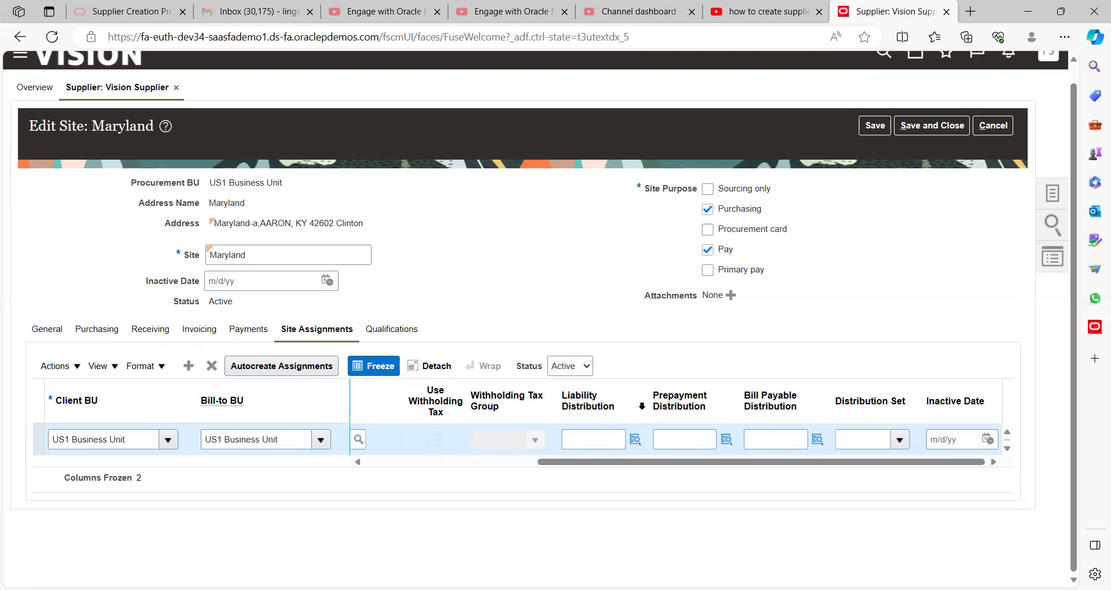
pyautogui.click(605, 434)
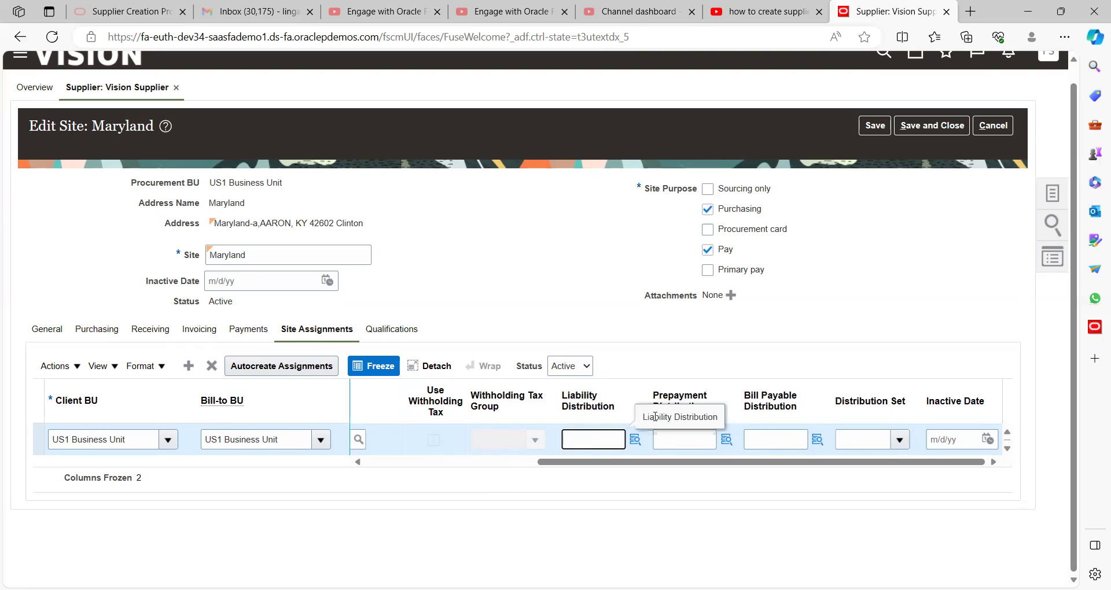
pyautogui.click(686, 436)
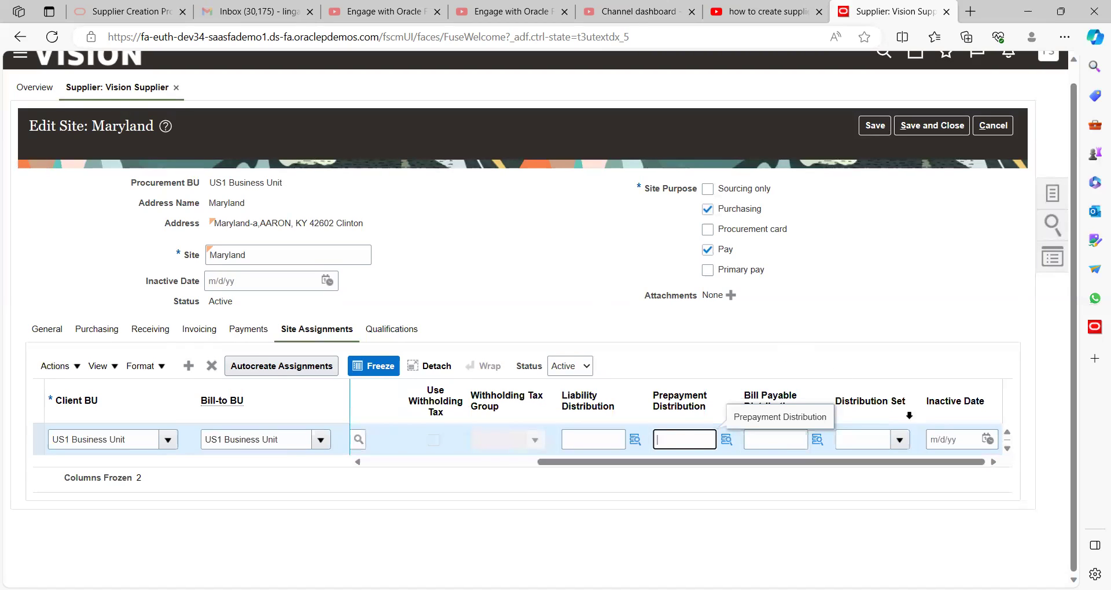
pyautogui.click(986, 466)
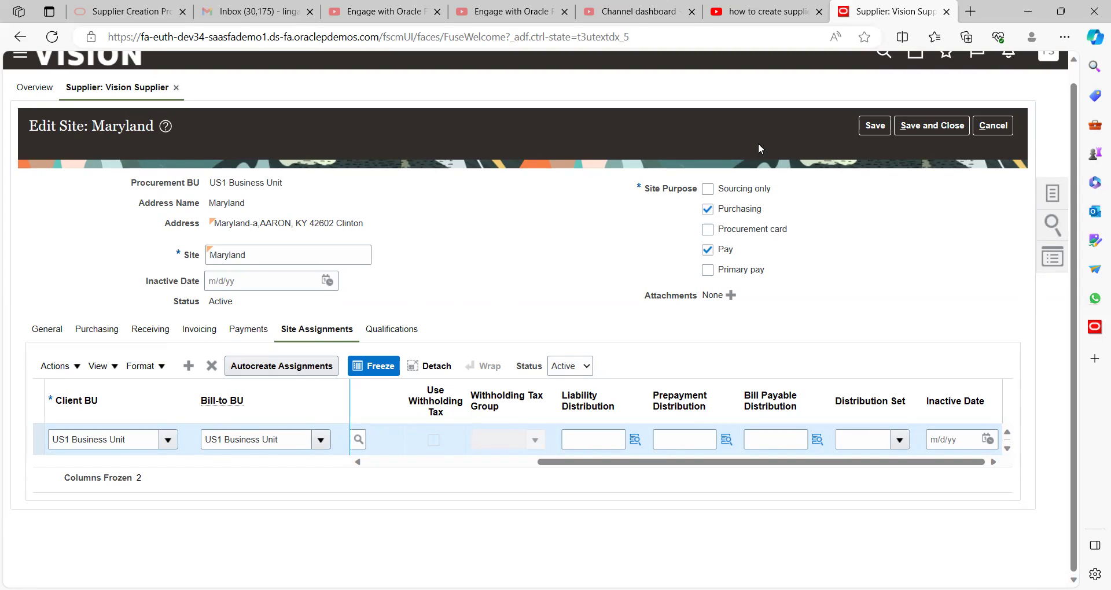
pyautogui.click(867, 131)
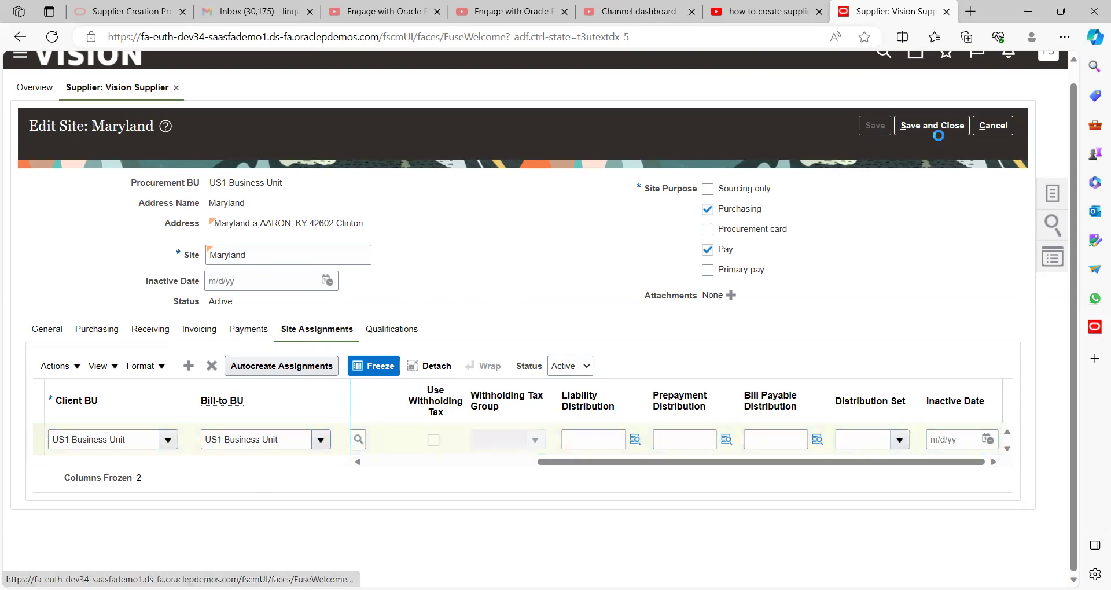
pyautogui.click(935, 128)
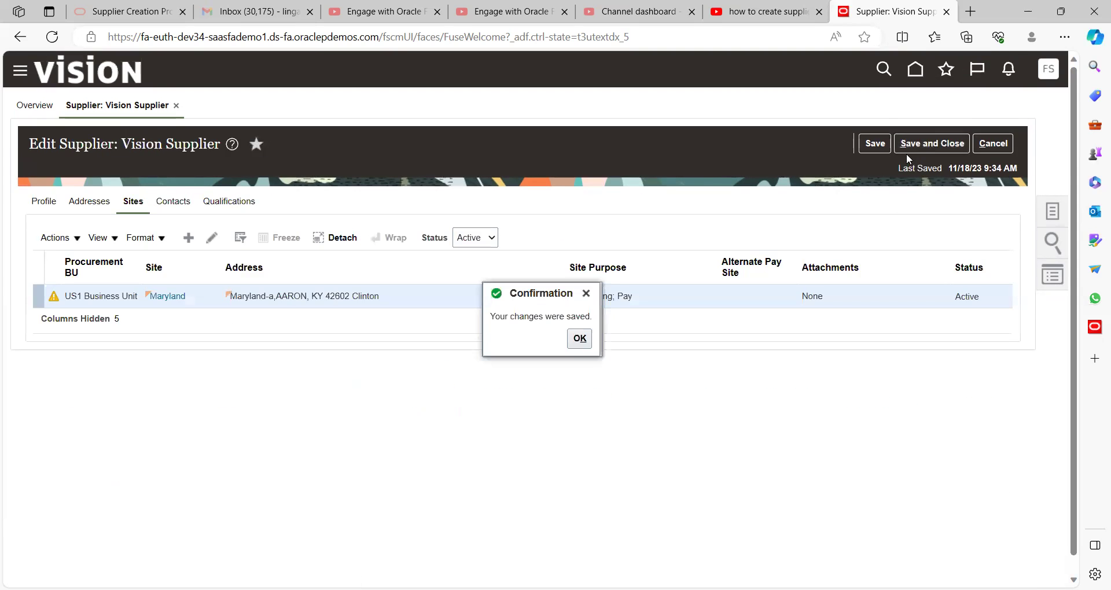
pyautogui.click(580, 338)
# Look over the supplier's contacts and qualifications, then save and close Vision Supplier.
pyautogui.click(172, 203)
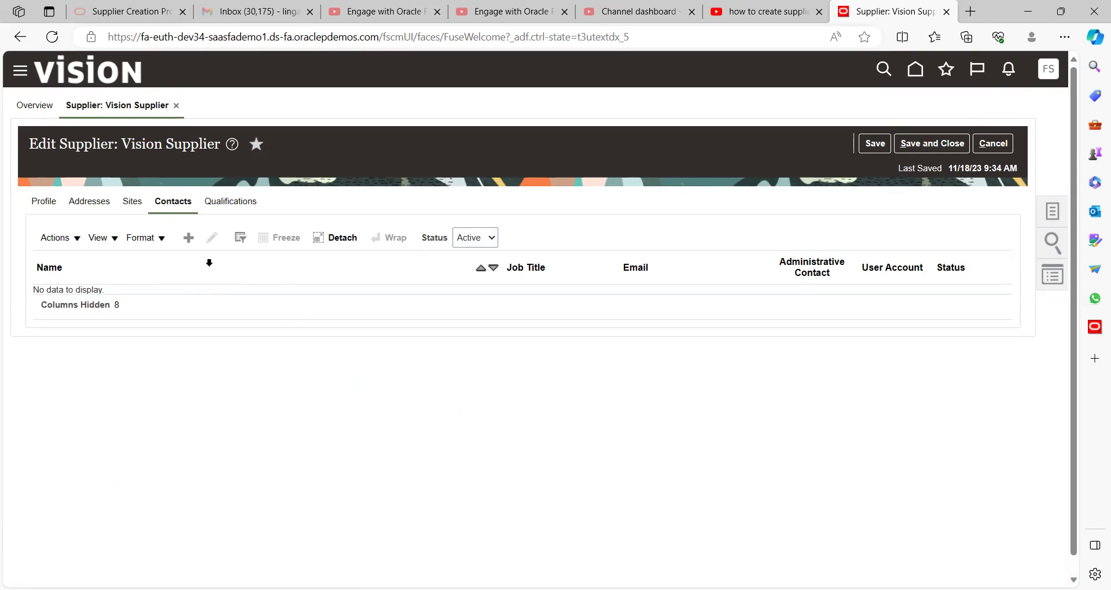
pyautogui.click(231, 201)
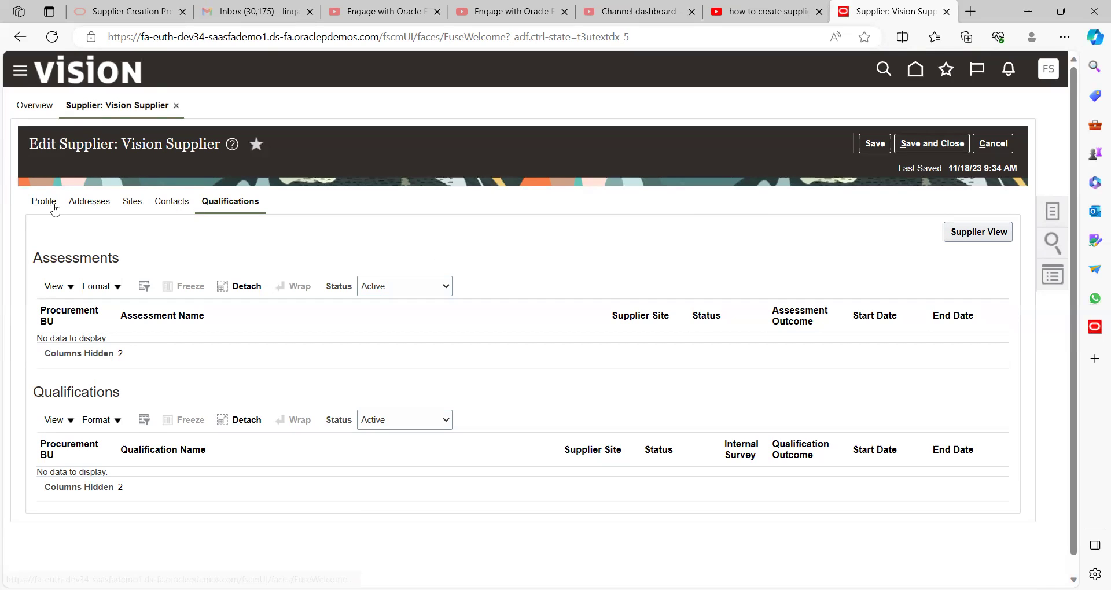
pyautogui.click(934, 147)
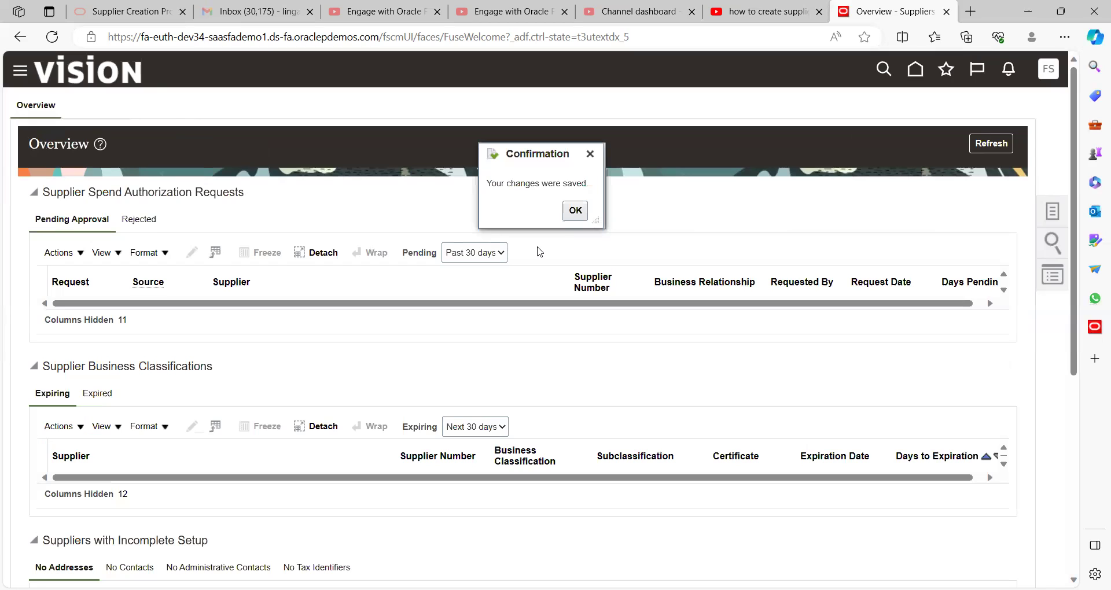
pyautogui.click(574, 211)
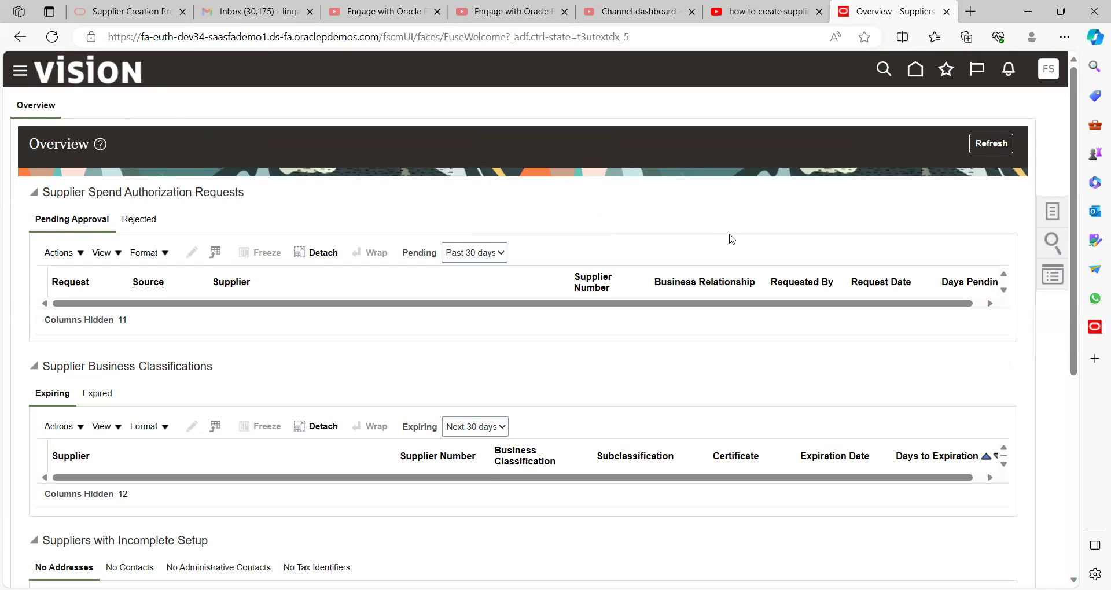
# Search the existing suppliers in Manage Suppliers with the keyword Vision.
pyautogui.click(1057, 218)
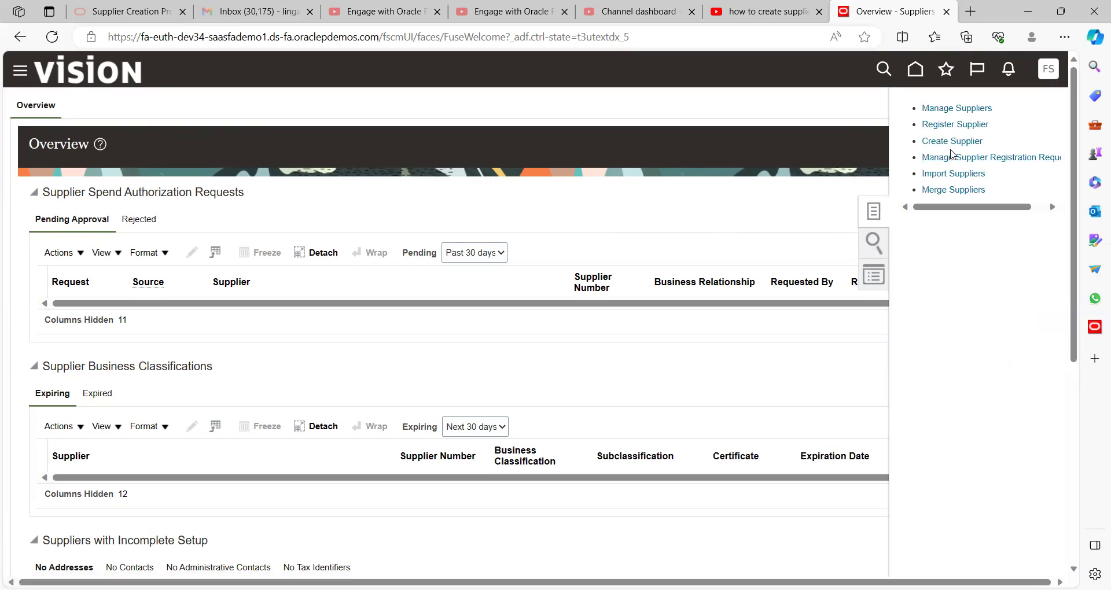
pyautogui.click(971, 109)
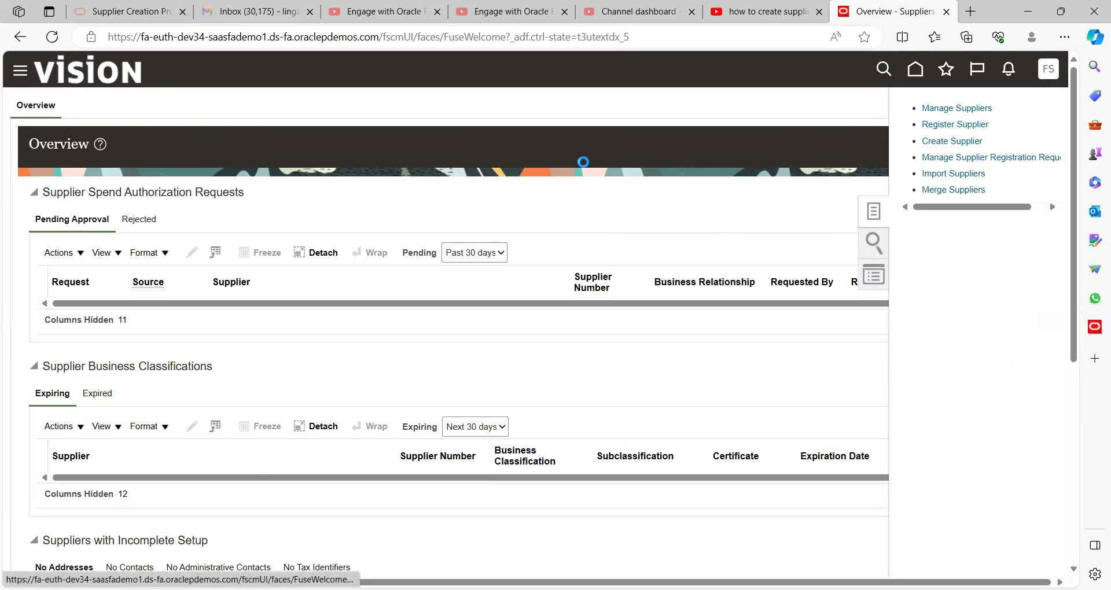
pyautogui.click(321, 232)
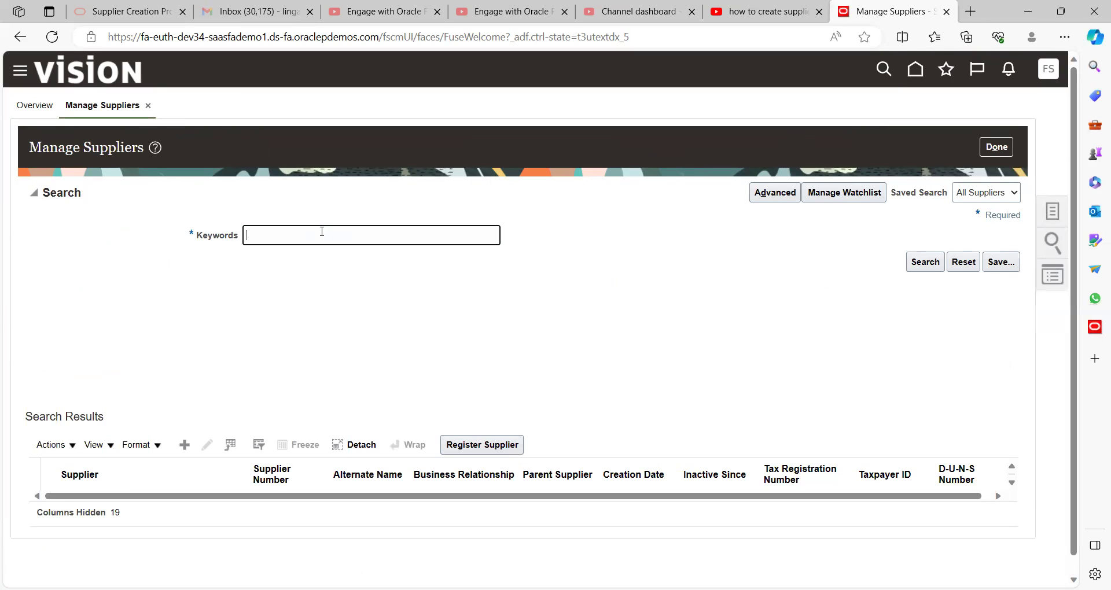
pyautogui.write('Vision')
pyautogui.press('Return')
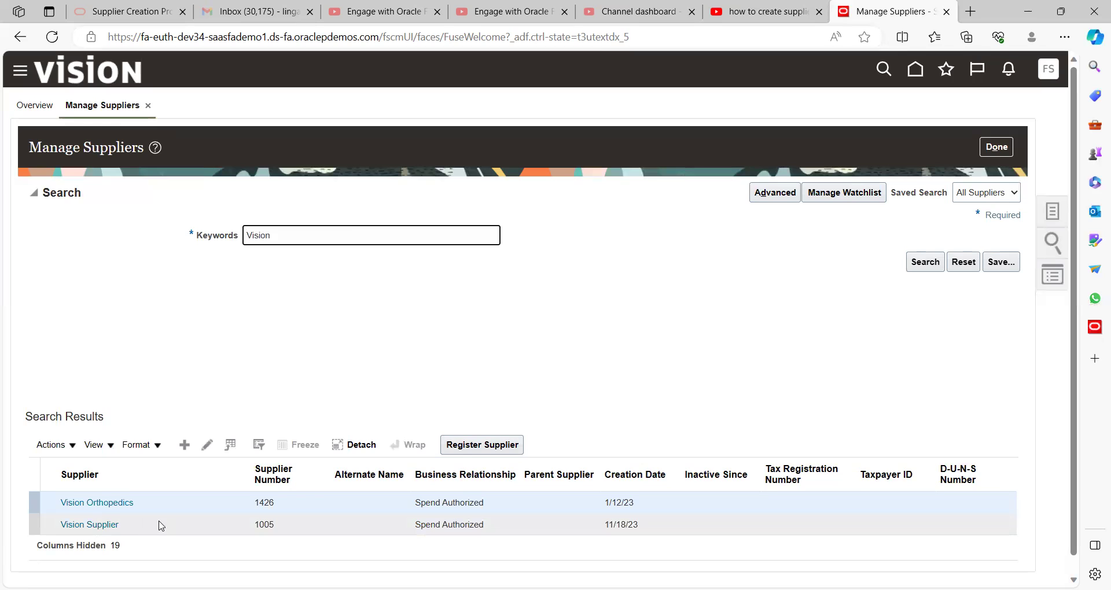
# Open Vision Supplier from the search results to review its general and organization profile details, and save the record.
pyautogui.click(90, 528)
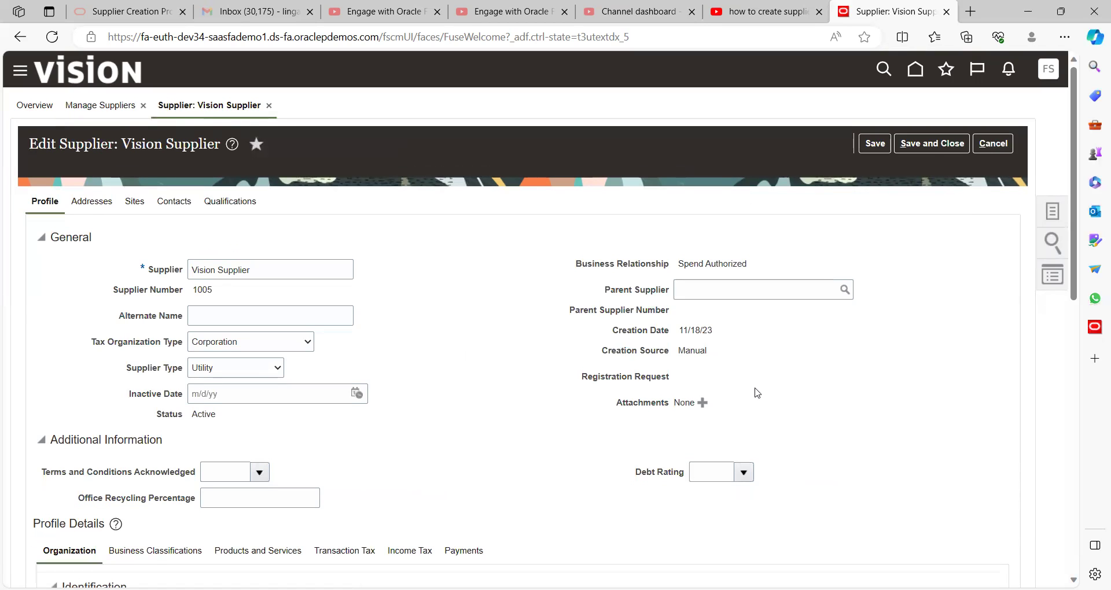
pyautogui.scroll(-4, 785, 393)
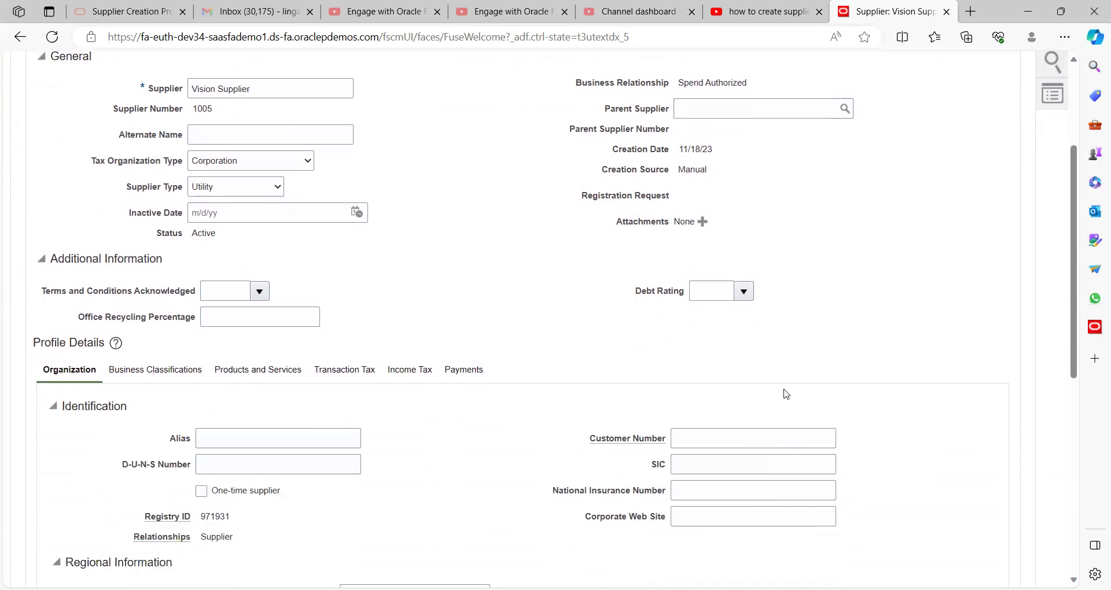
pyautogui.scroll(-5, 785, 393)
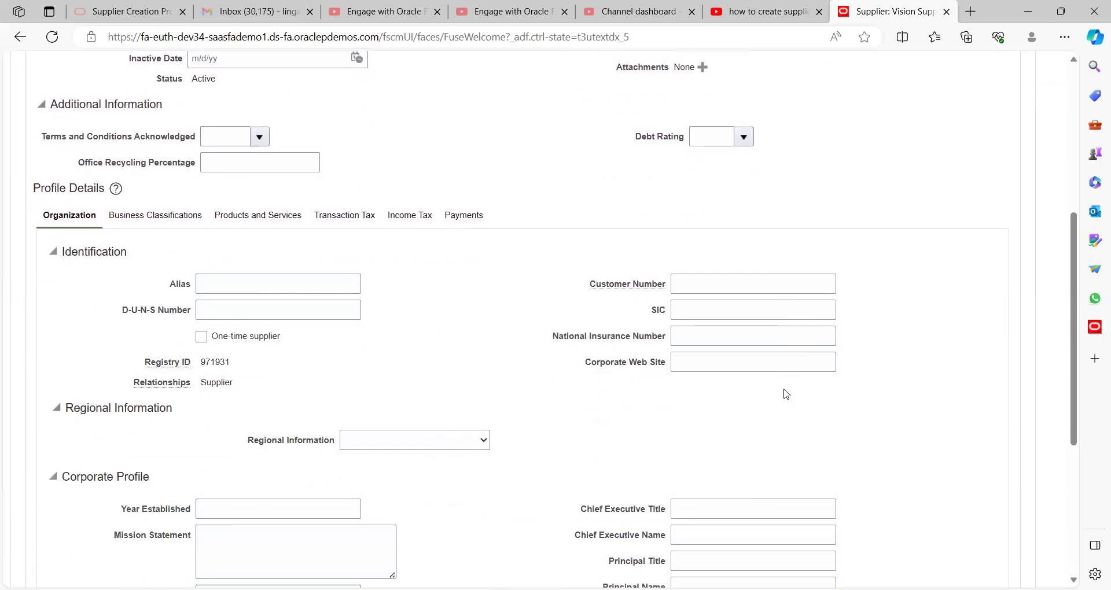
pyautogui.scroll(-3, 786, 393)
pyautogui.scroll(4, 786, 394)
pyautogui.scroll(6, 786, 393)
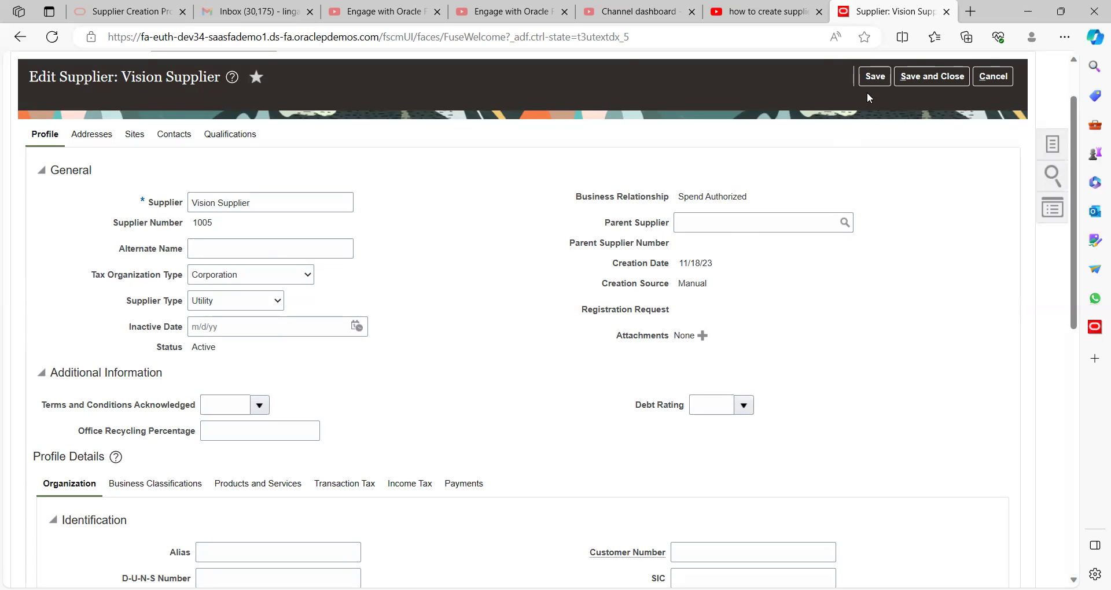
pyautogui.click(875, 77)
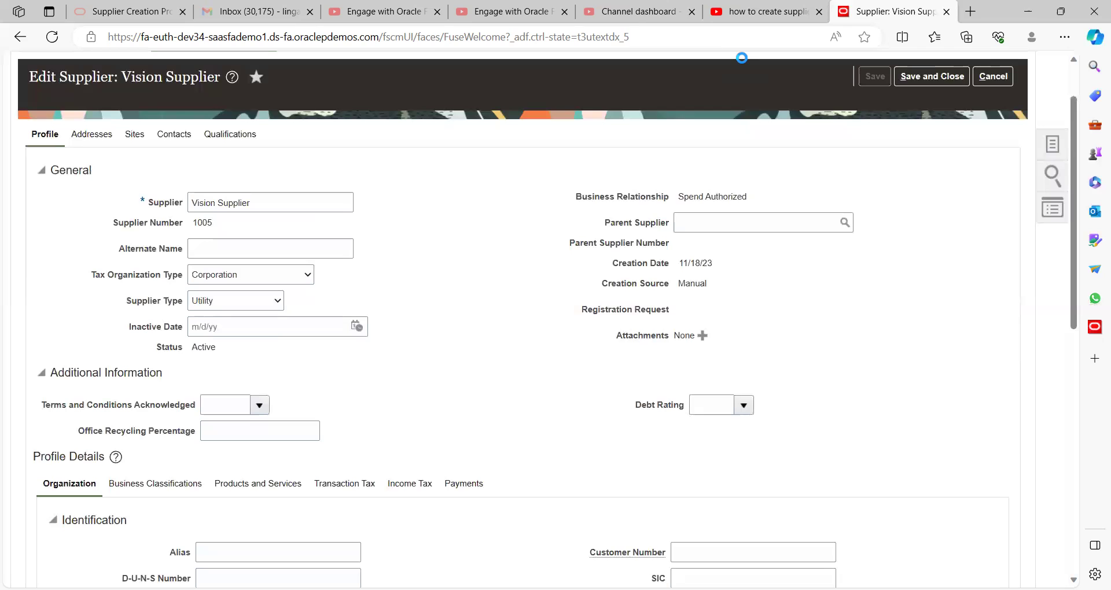